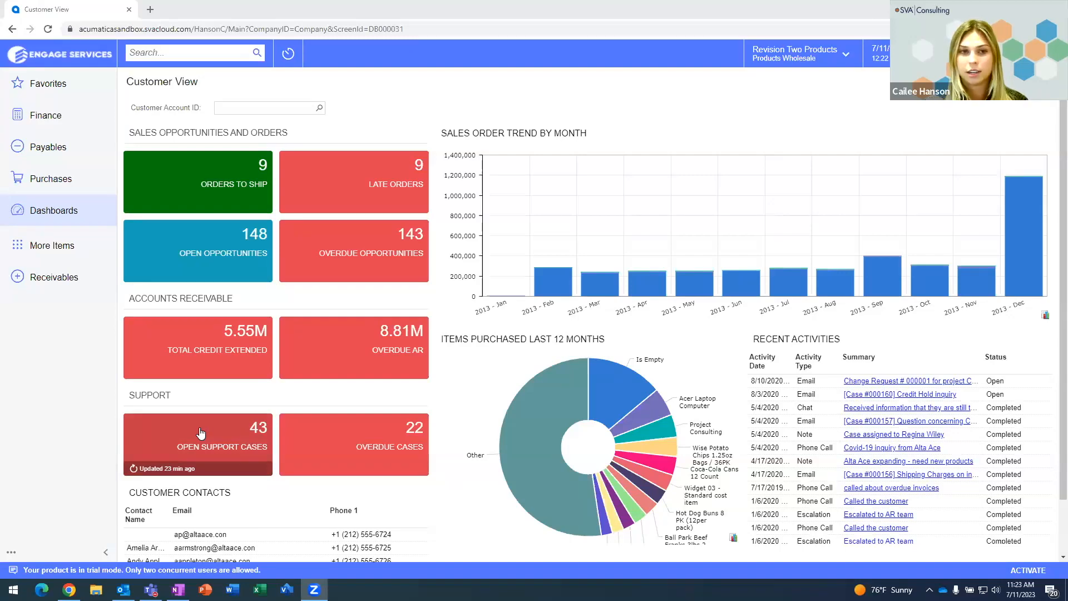
# Step: Filter the Customer View dashboard to customer CONSTPLAZA, then search the menu for 'crm fl'
pyautogui.click(320, 109)
pyautogui.write('plaza')
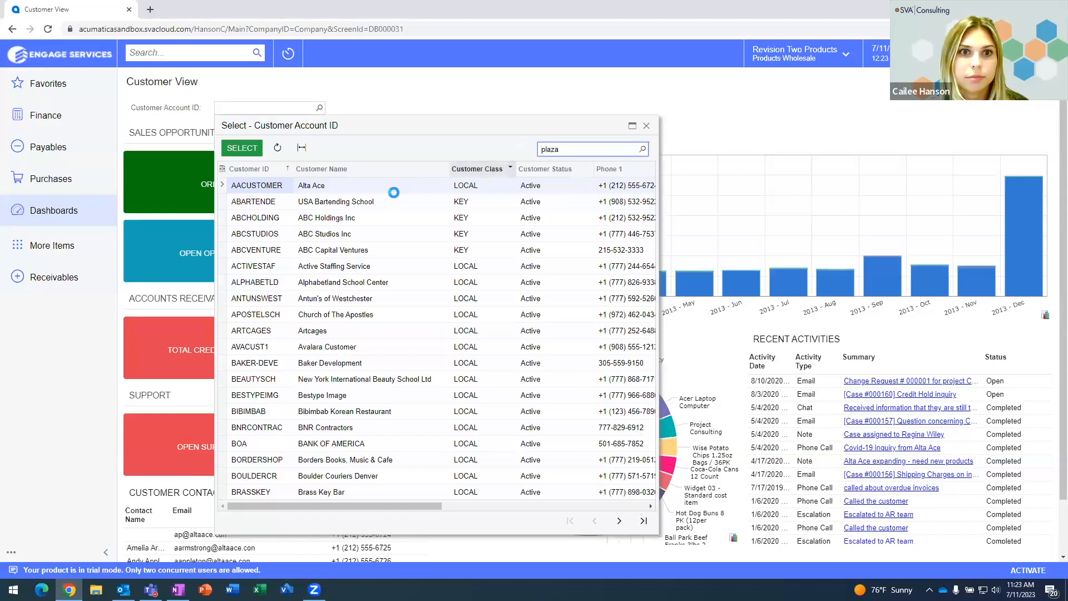
pyautogui.doubleClick(359, 187)
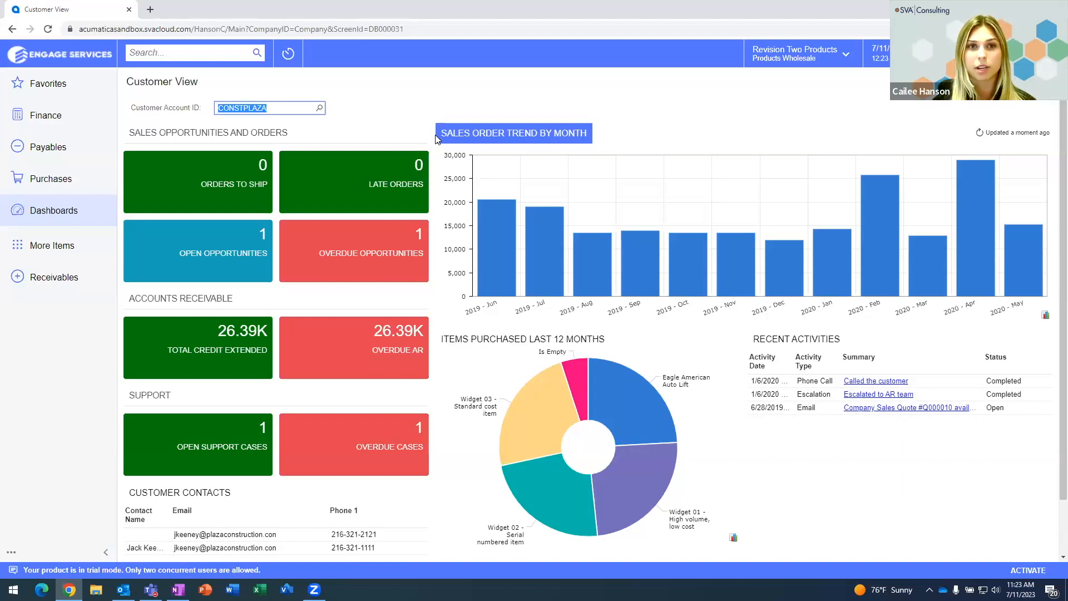
pyautogui.click(218, 57)
pyautogui.write('crm fl')
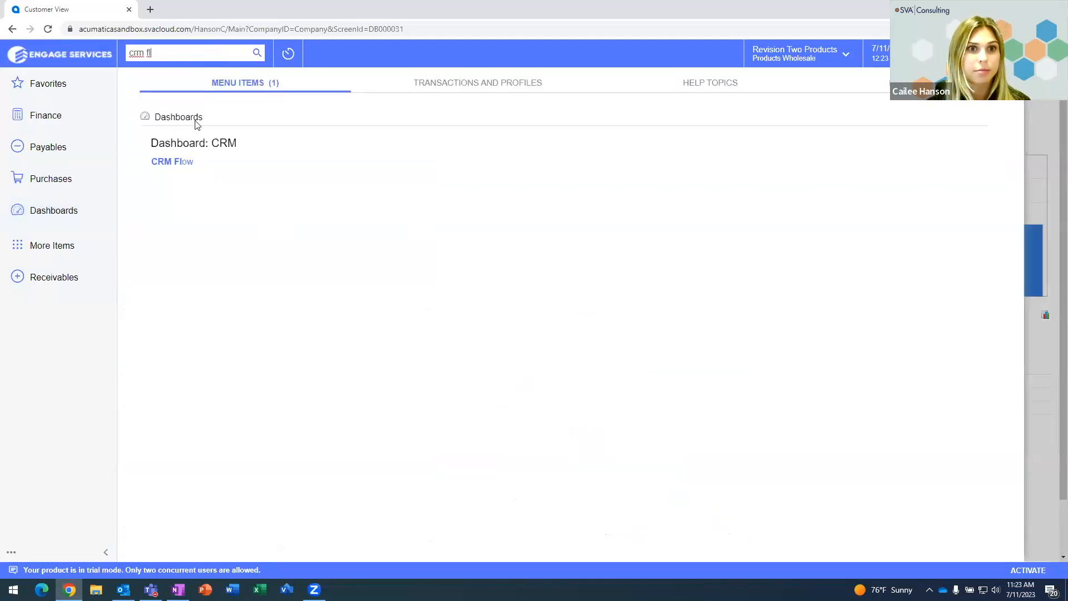
# Step: Open the CRM Flow dashboard from the Dashboards search results
pyautogui.click(186, 162)
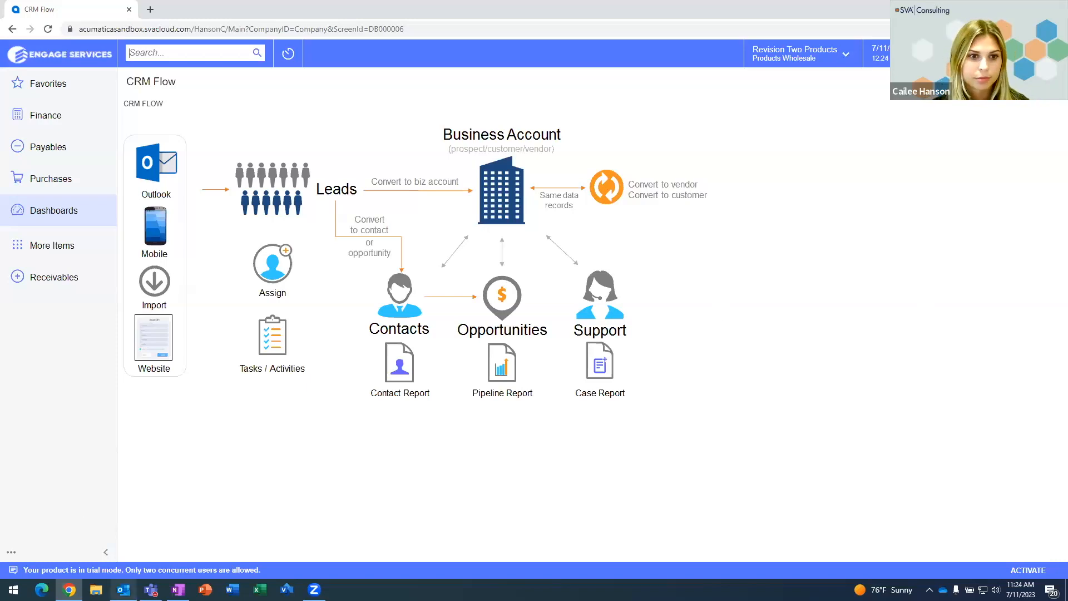
# Step: In Outlook, open the unread shampoo purchase email and launch the Acumatica add-in beside it
pyautogui.moveTo(123, 590)
pyautogui.click(123, 539)
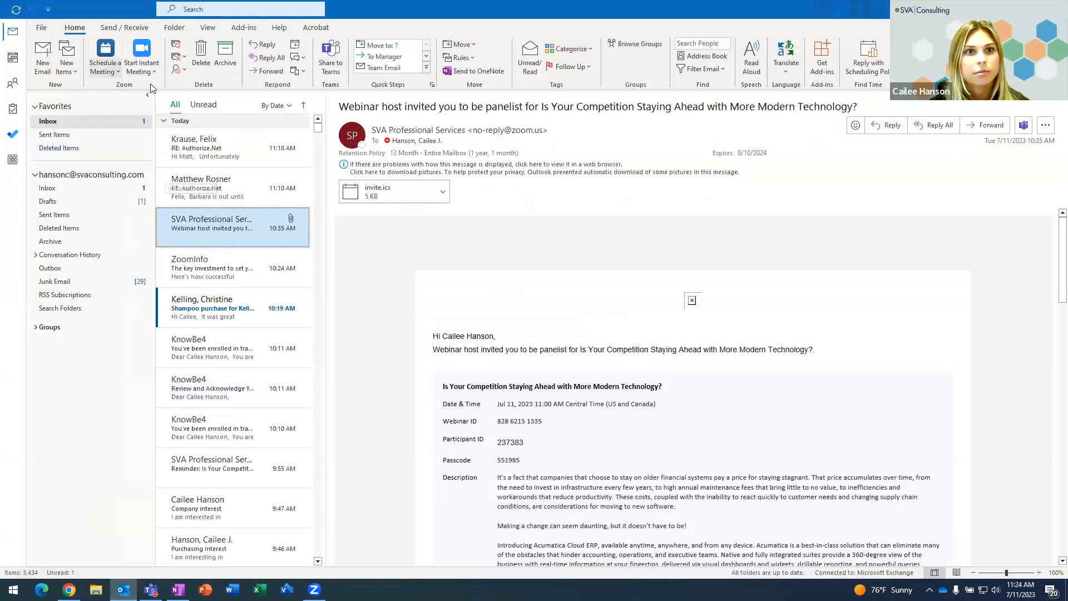
pyautogui.click(203, 104)
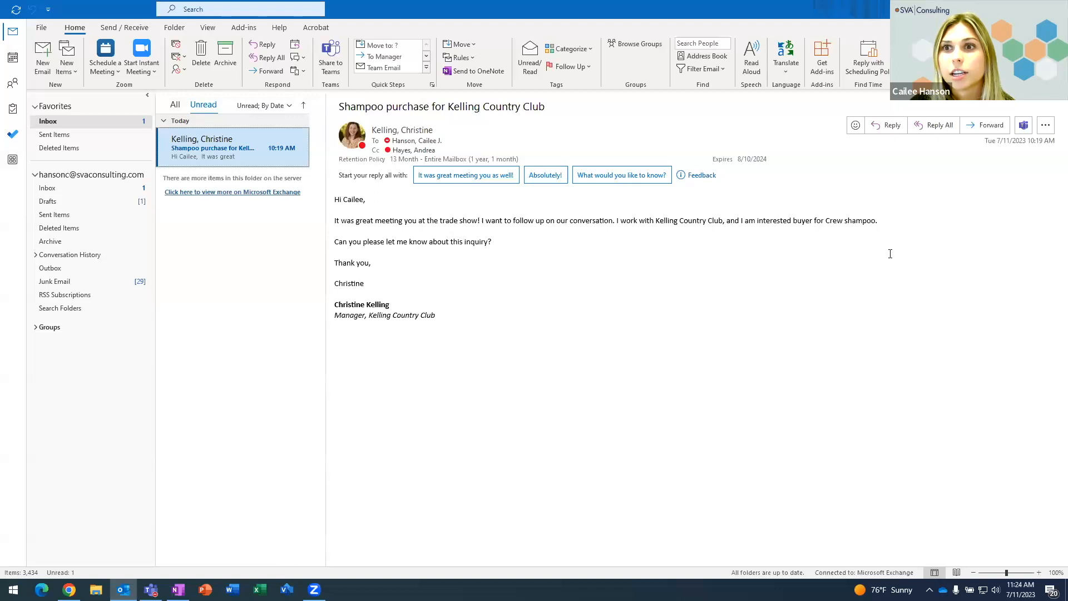
pyautogui.click(940, 58)
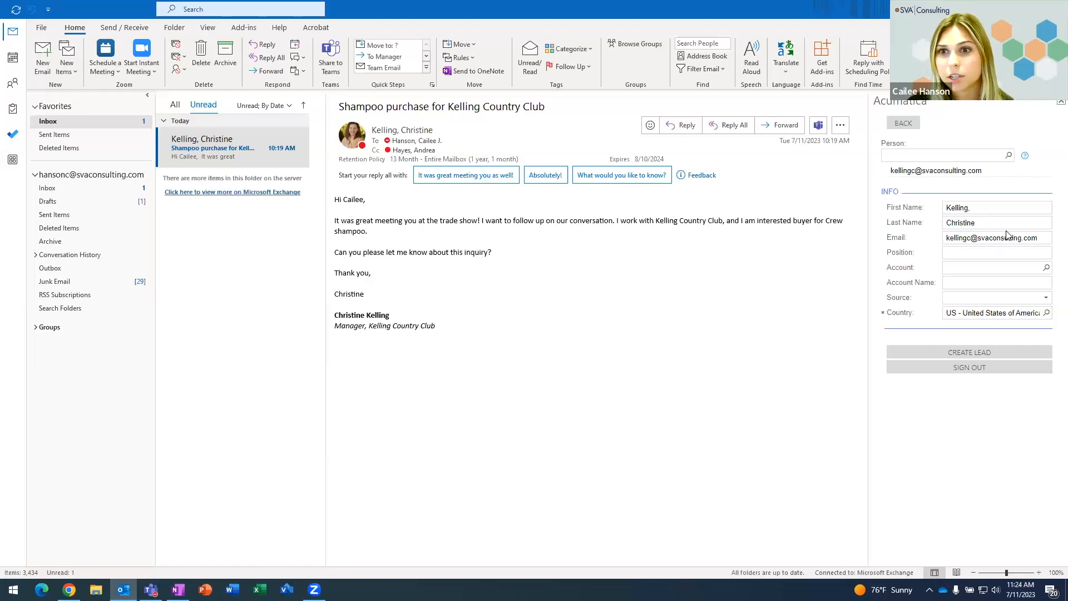
# Step: Create a lead for the email sender under account ABCVENTURE and open it in Acumatica
pyautogui.click(1045, 269)
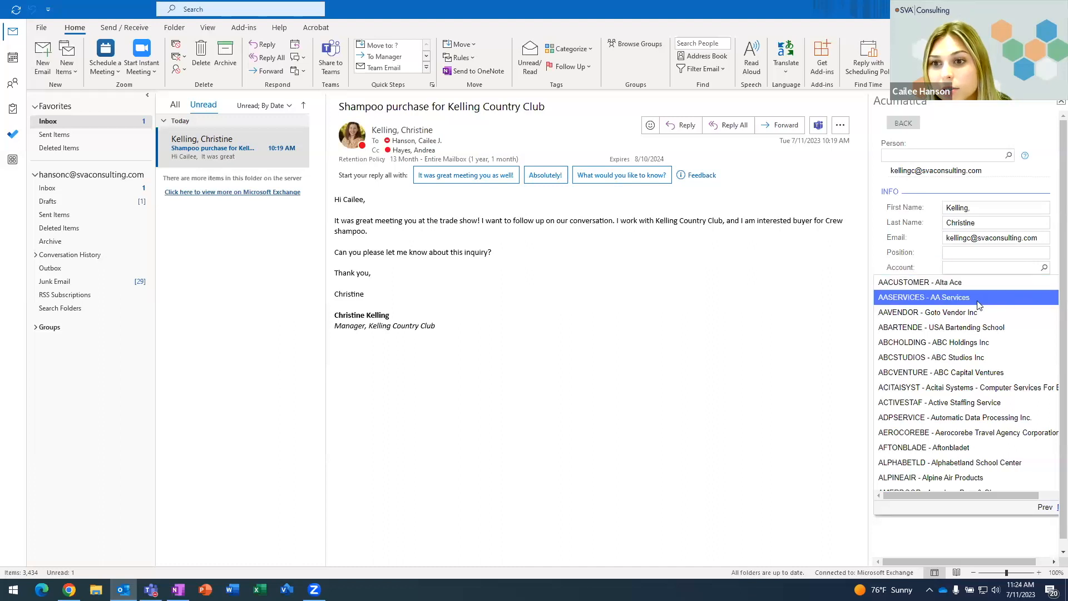
pyautogui.click(942, 372)
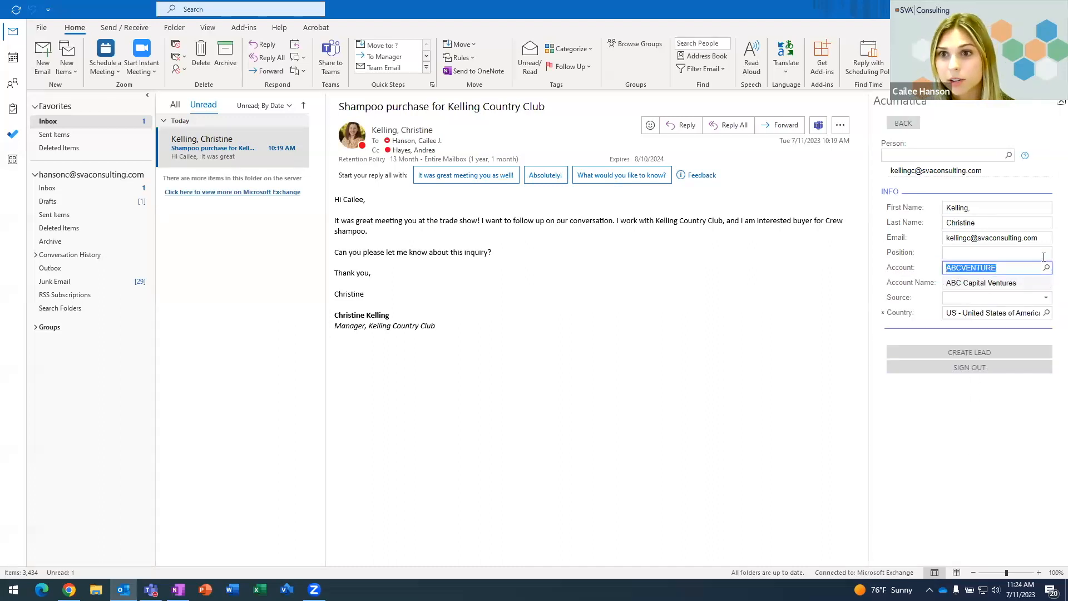
pyautogui.click(961, 352)
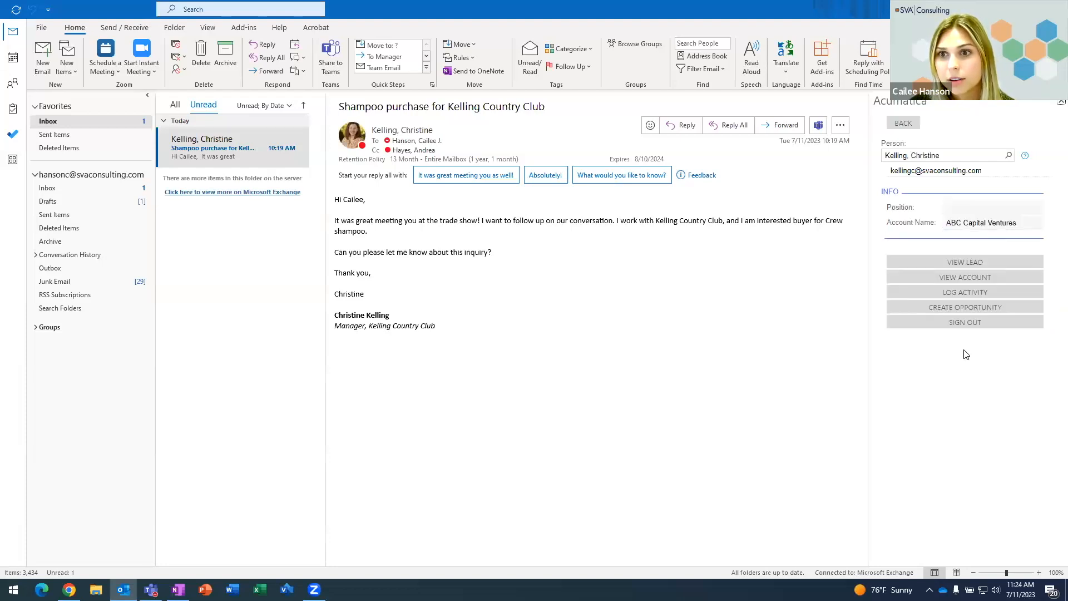
pyautogui.click(965, 263)
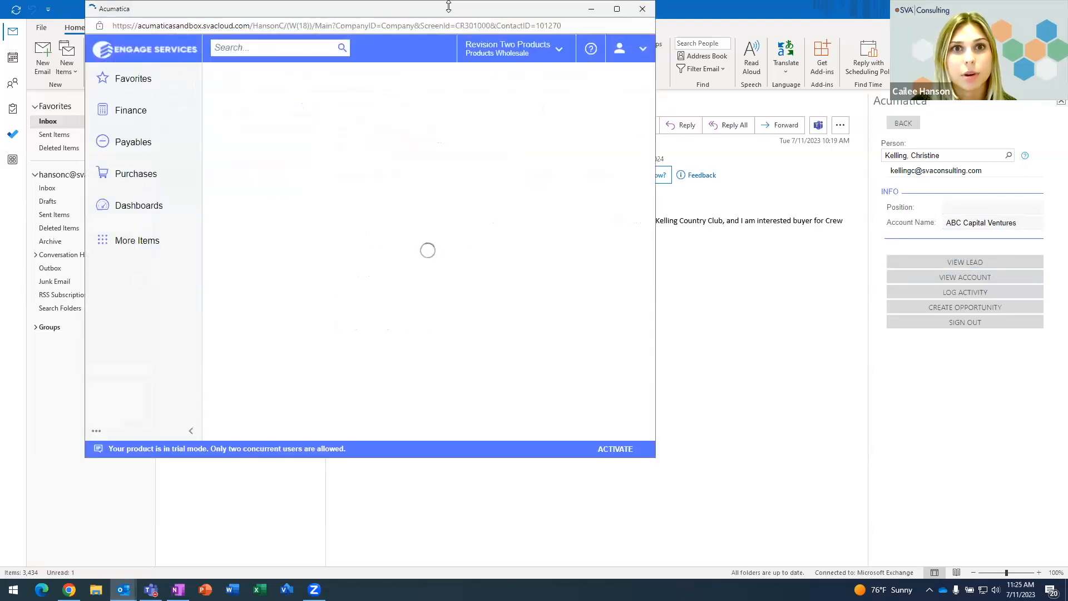
# Step: Maximize the lead window, enter the contact's correct last and first names, and save
pyautogui.doubleClick(456, 11)
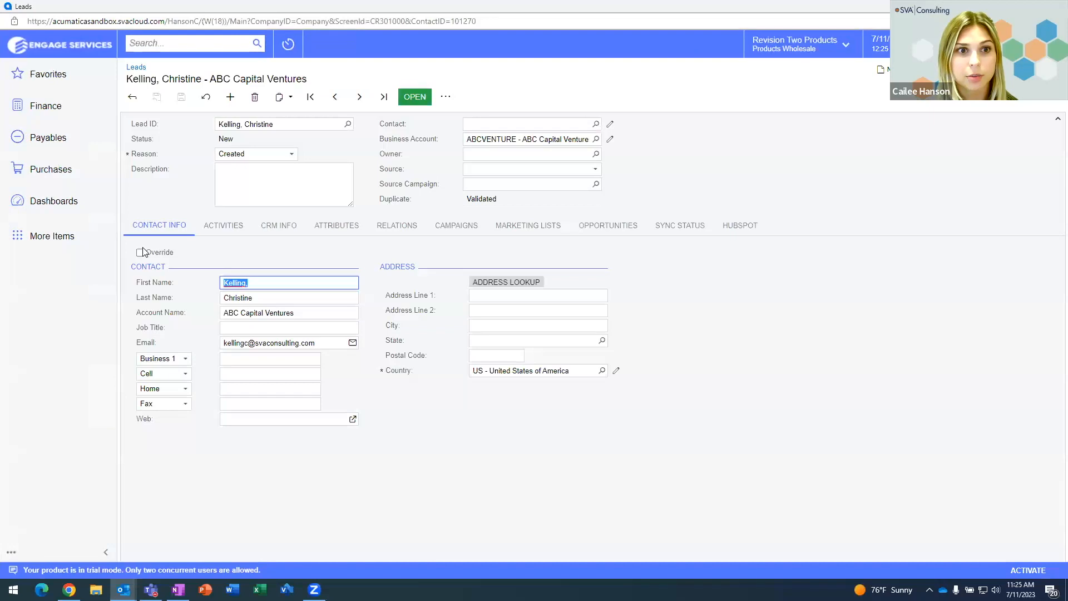
pyautogui.click(268, 298)
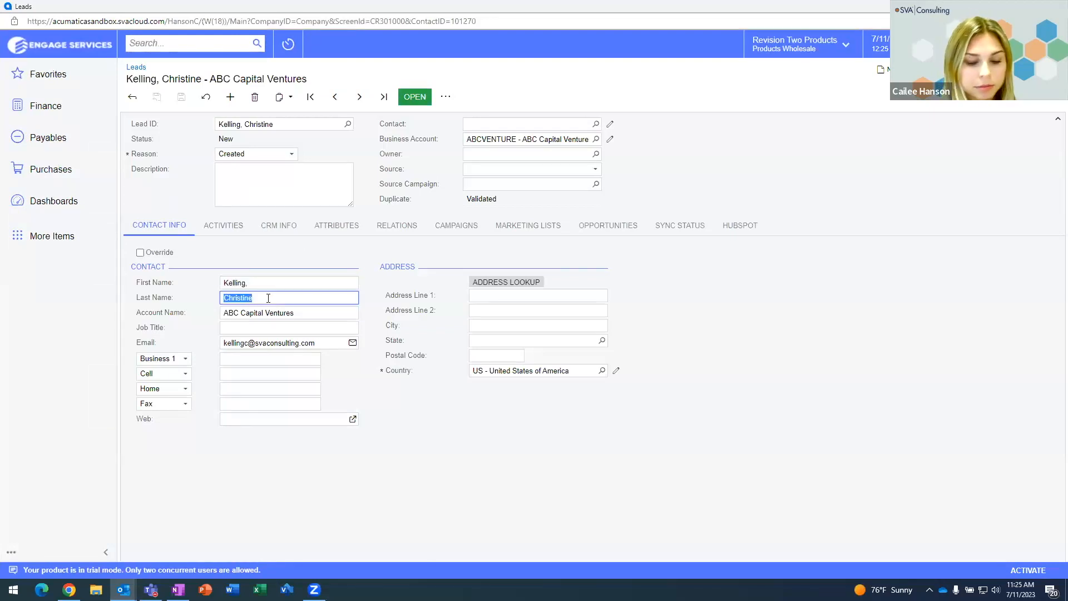
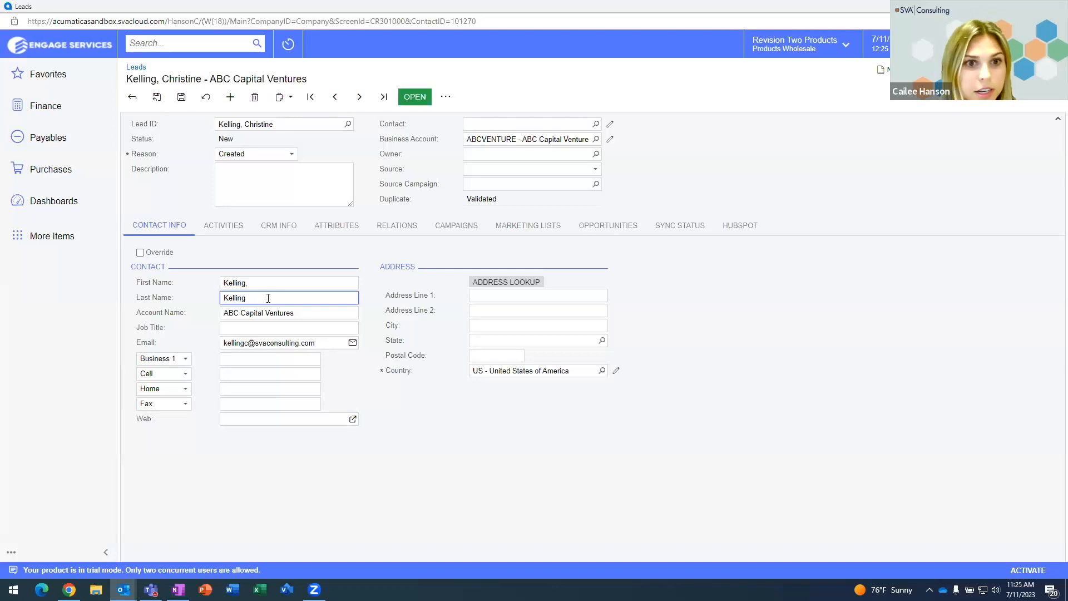
pyautogui.click(277, 282)
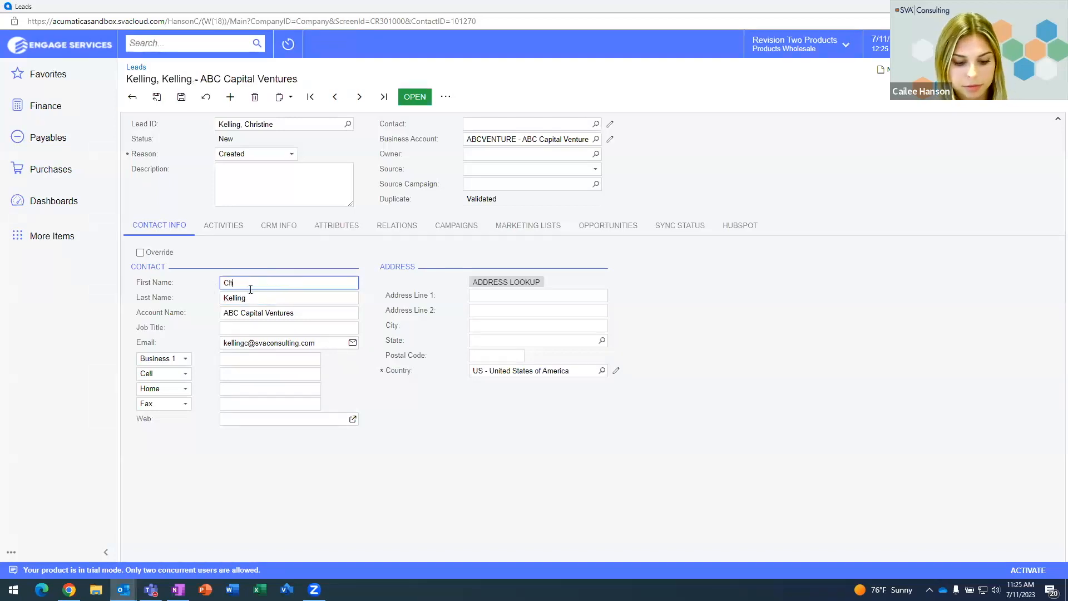
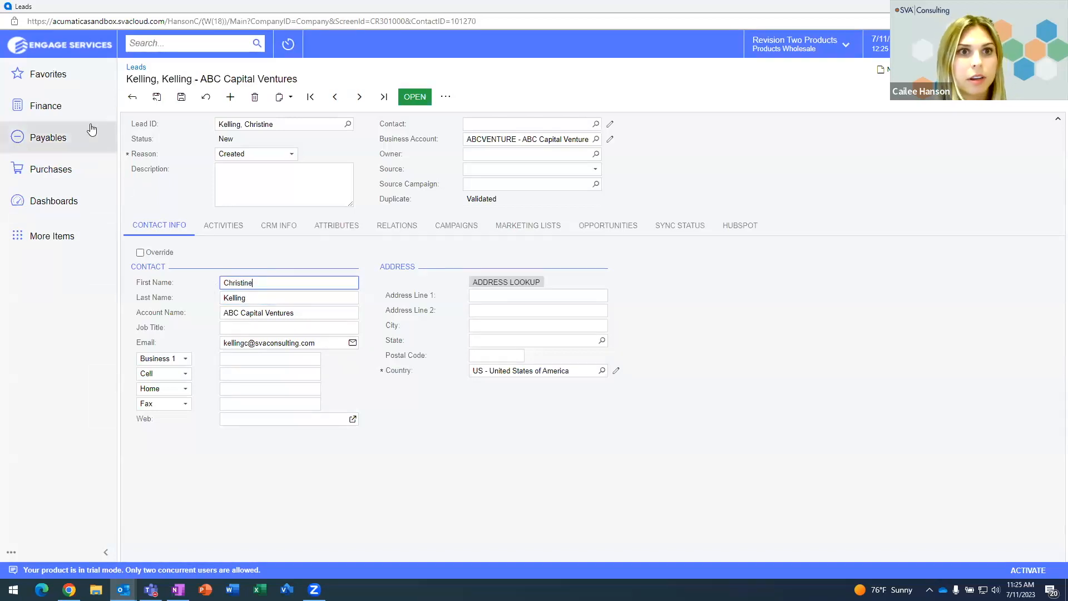
pyautogui.click(182, 98)
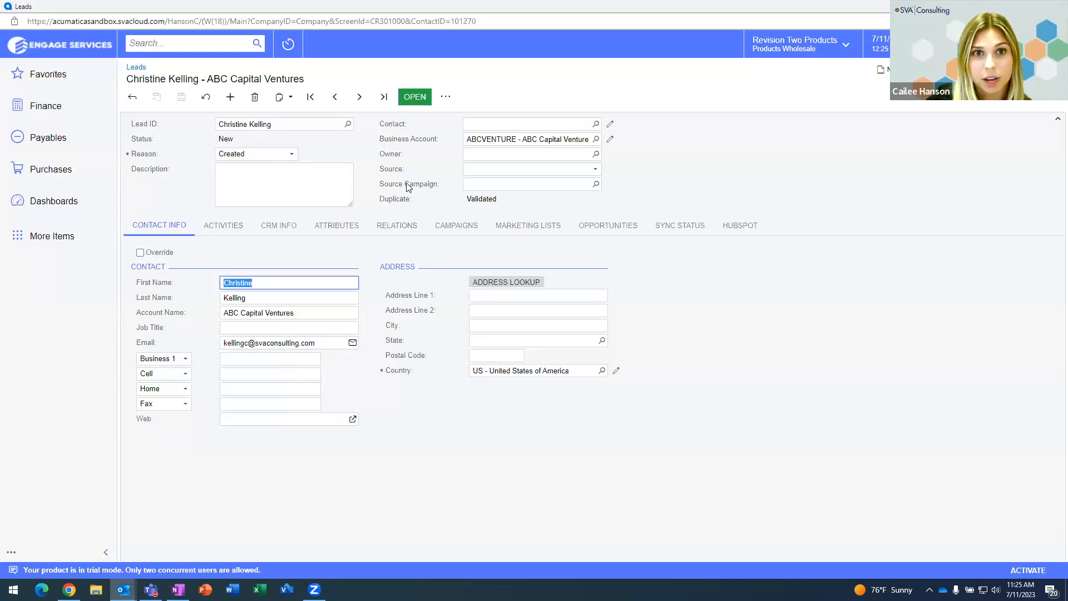
# Step: Advance the lead through Open and Qualified to Sales-Accepted, then view its activities
pyautogui.click(412, 97)
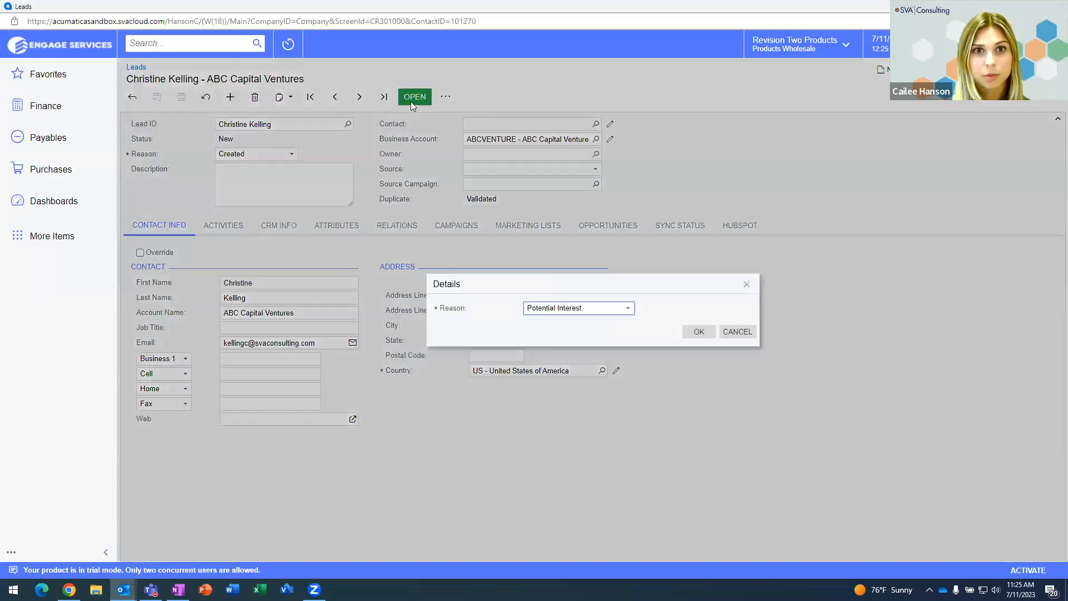
pyautogui.click(698, 333)
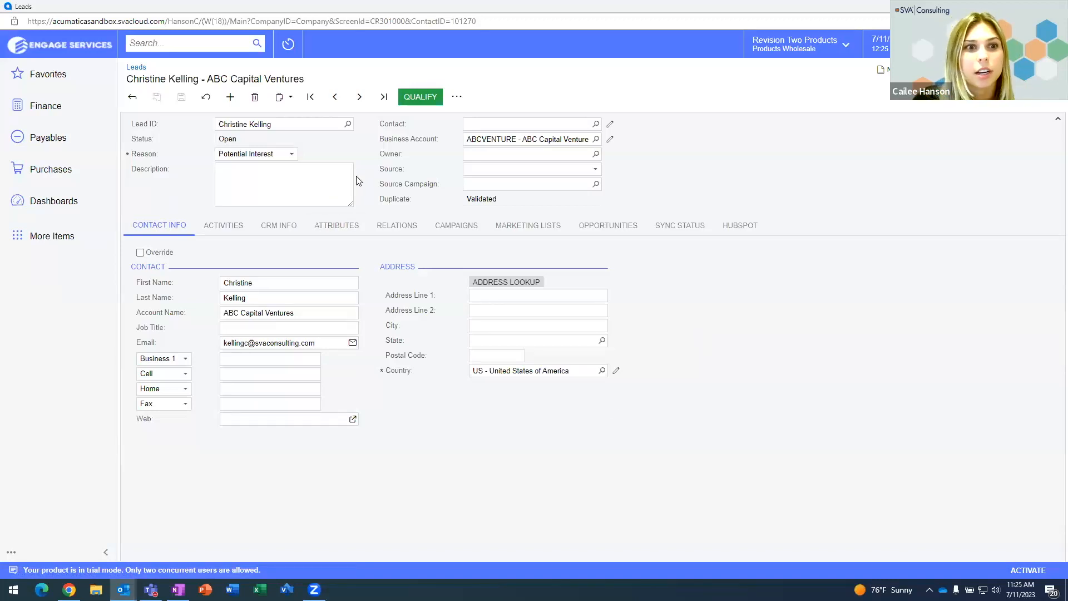
pyautogui.click(414, 100)
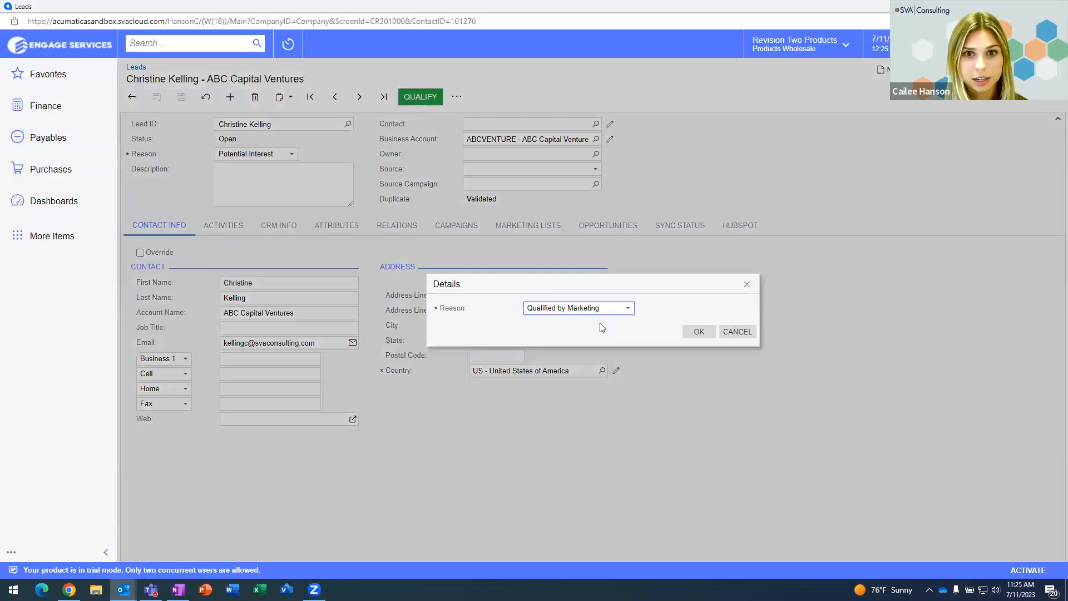
pyautogui.click(697, 332)
pyautogui.click(427, 101)
pyautogui.click(699, 332)
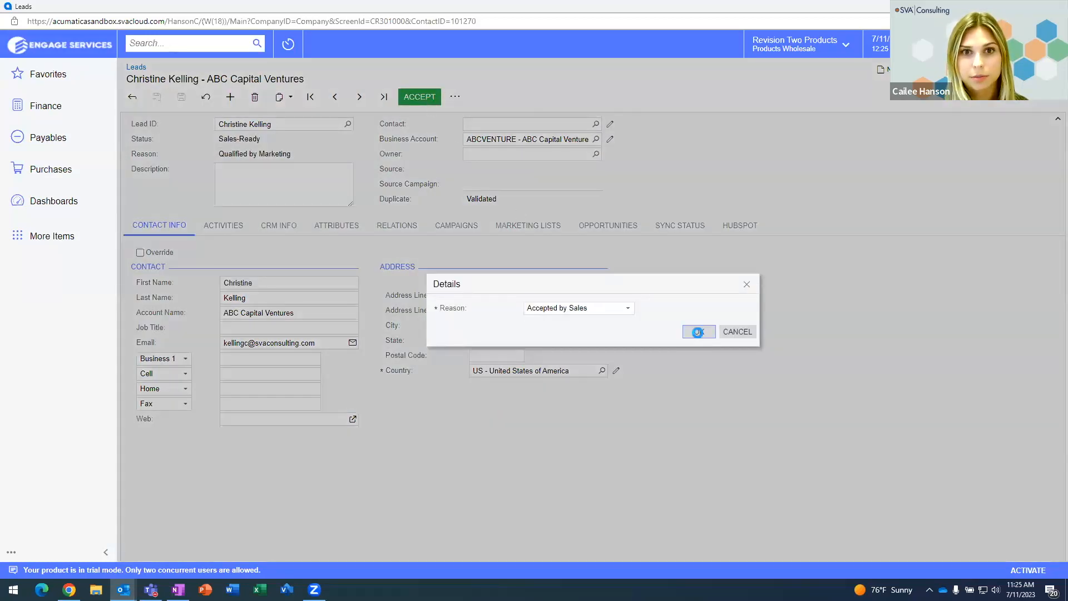
pyautogui.click(224, 225)
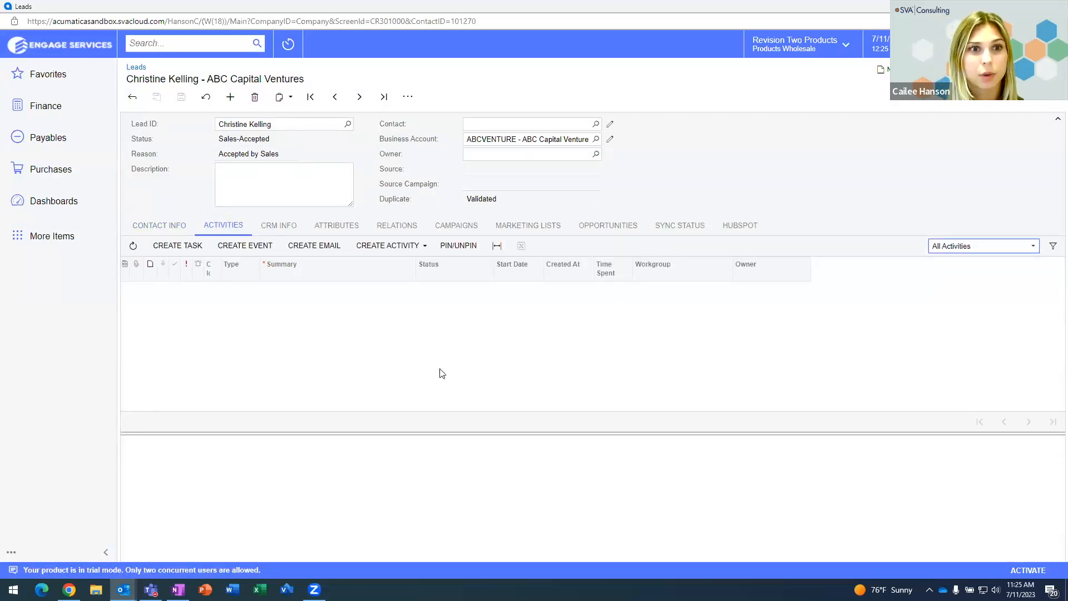
# Step: Convert the lead to opportunity 'new sales opp' with class PRODUCT and open it for review
pyautogui.click(420, 246)
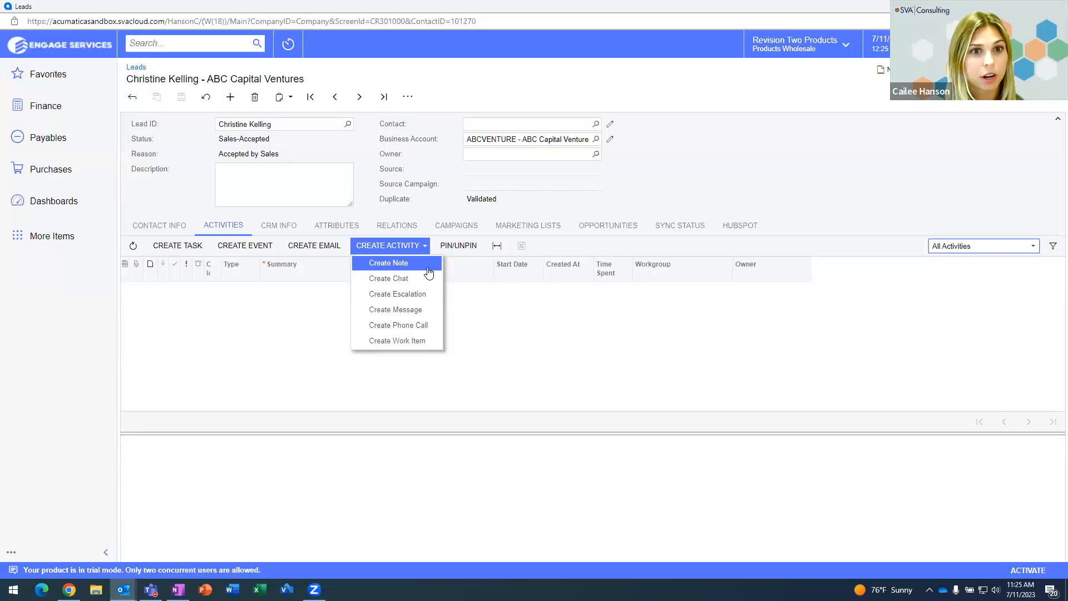
pyautogui.click(454, 101)
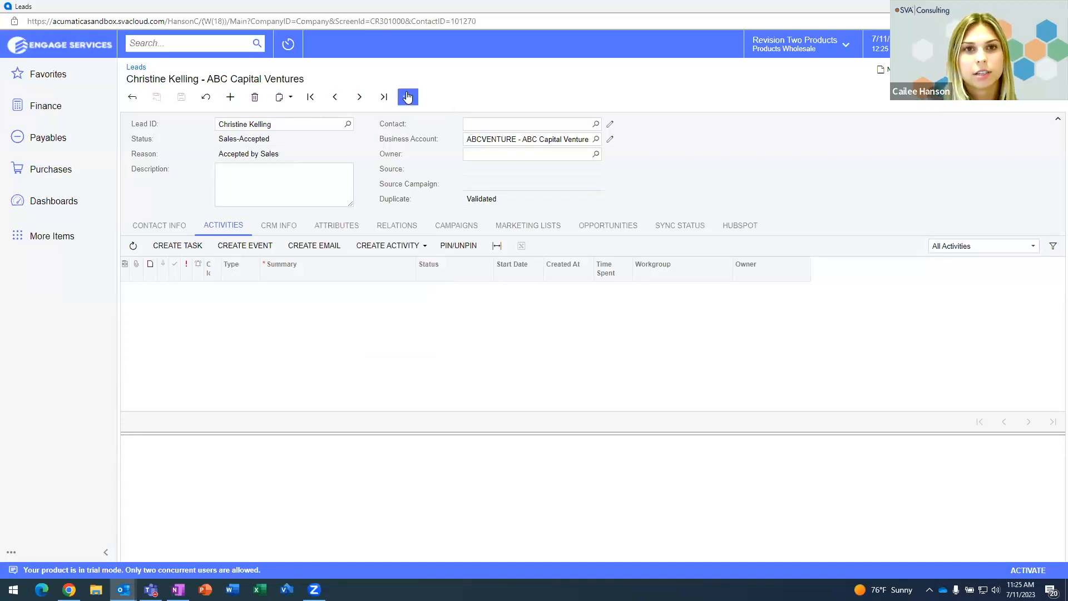
pyautogui.click(408, 97)
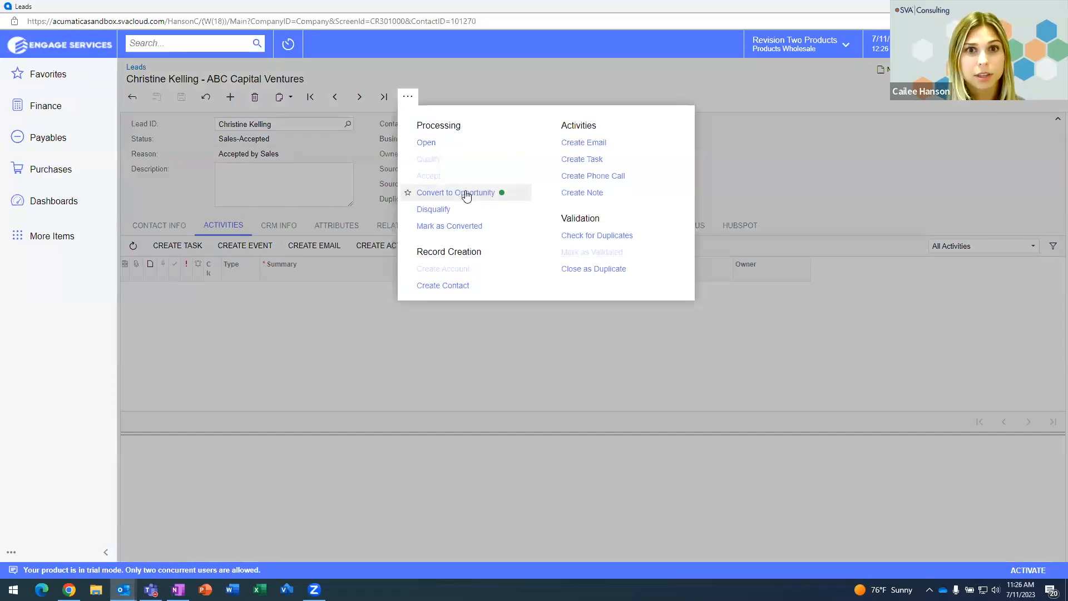
pyautogui.click(466, 195)
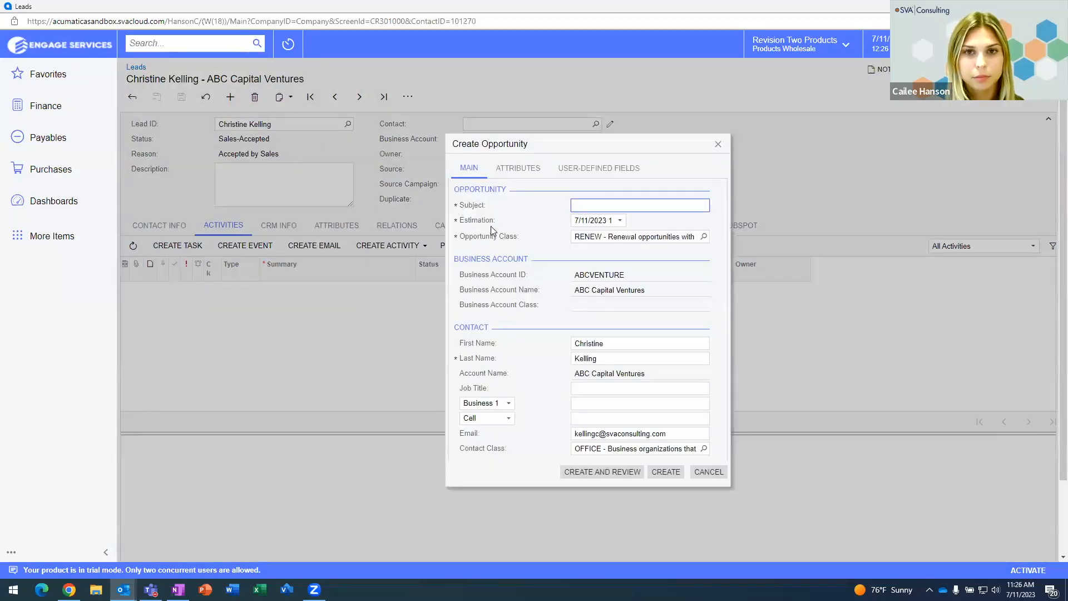
pyautogui.write('new sales')
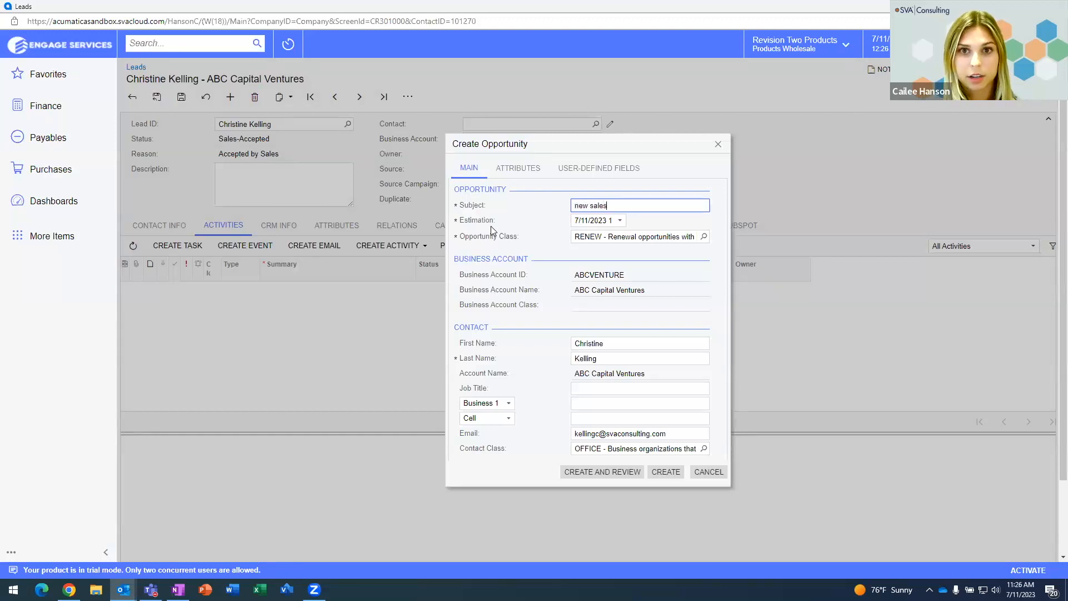
pyautogui.write(' opp')
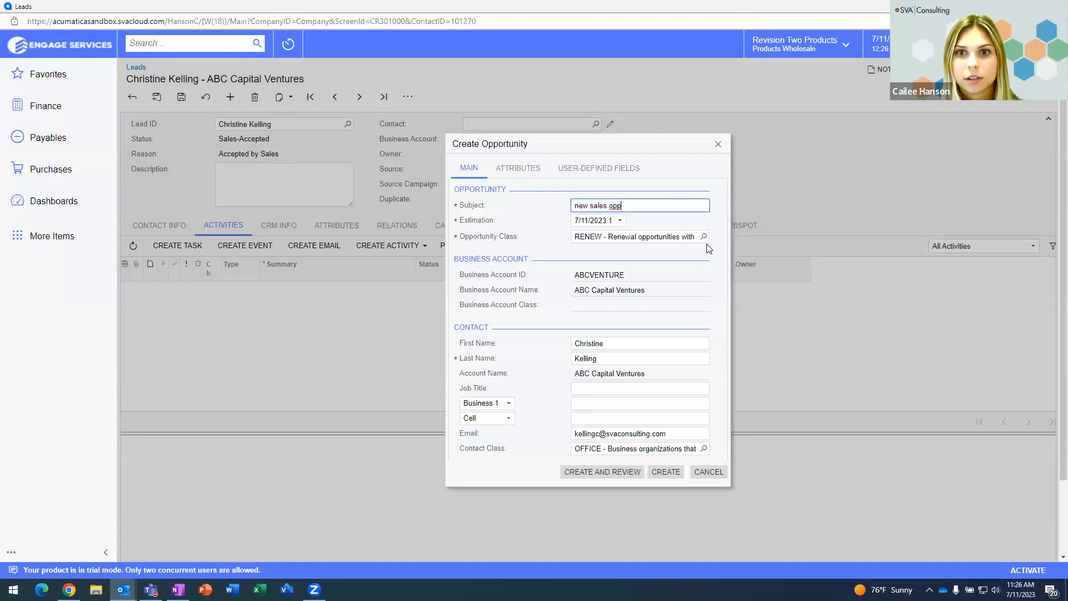
pyautogui.click(704, 237)
pyautogui.doubleClick(692, 336)
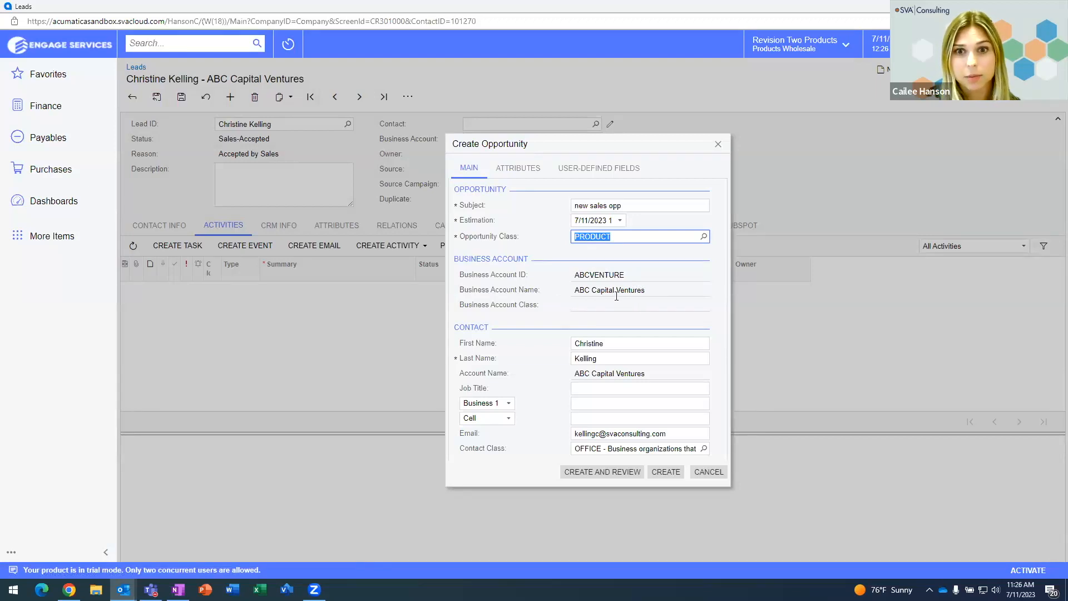
pyautogui.click(601, 474)
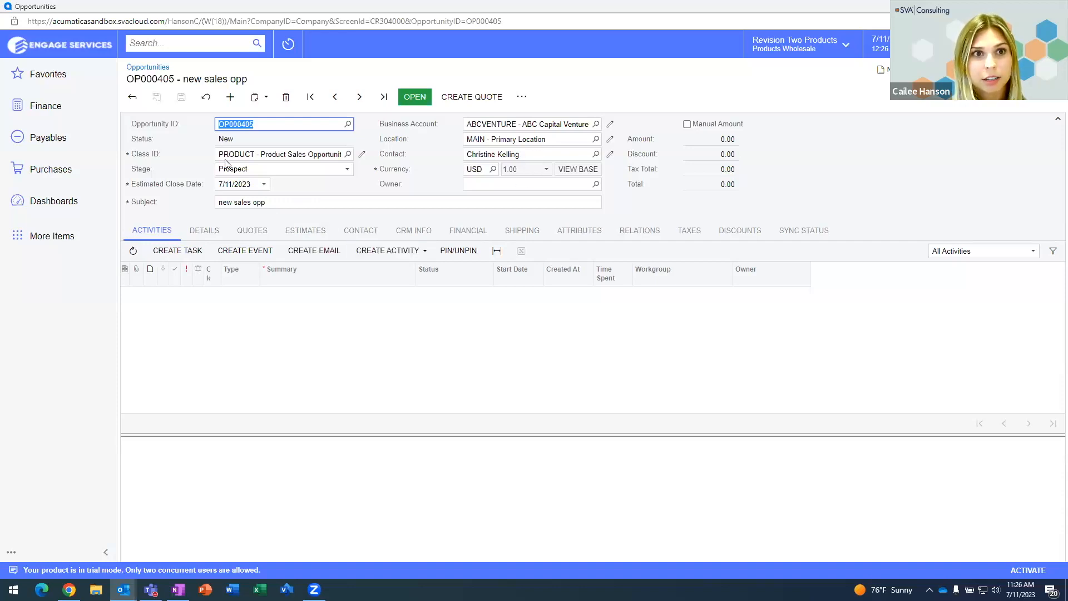
# Step: Set opportunity OP000405 to Open status, leaving quote creation for later
pyautogui.click(411, 98)
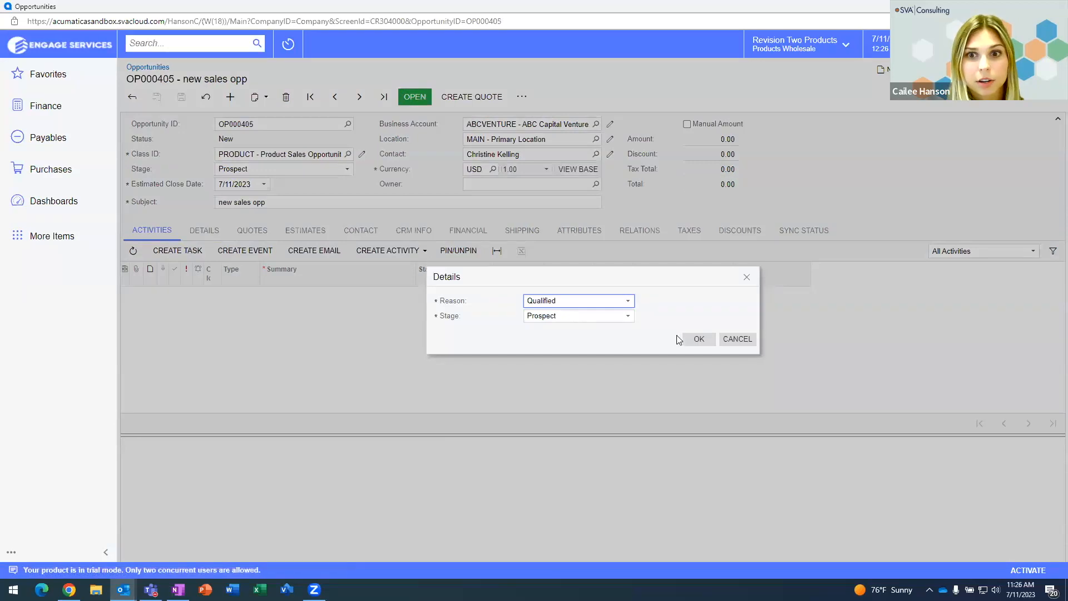
pyautogui.click(698, 338)
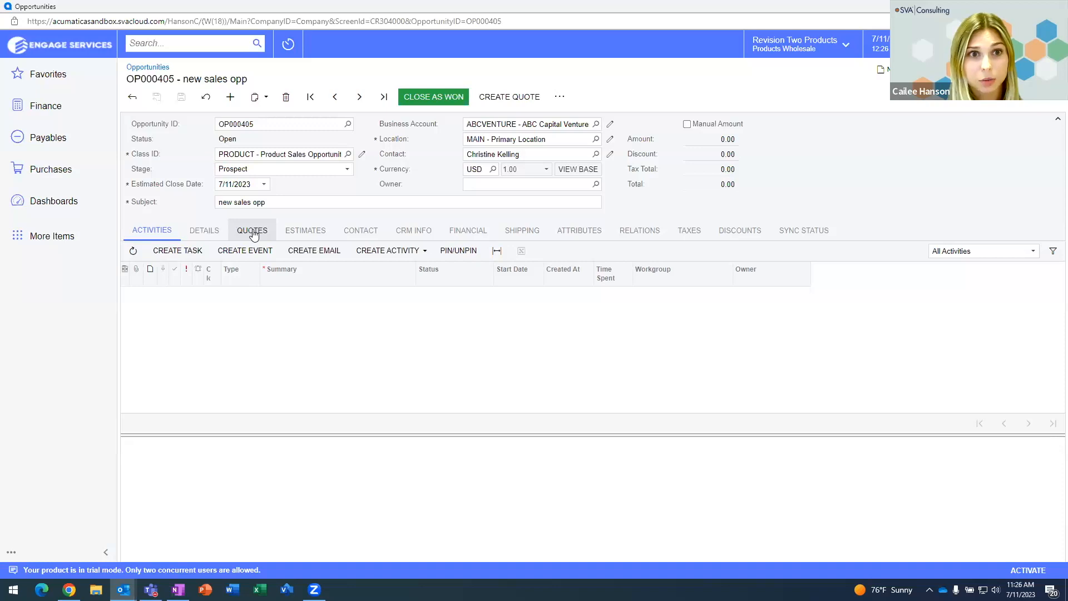
pyautogui.click(253, 232)
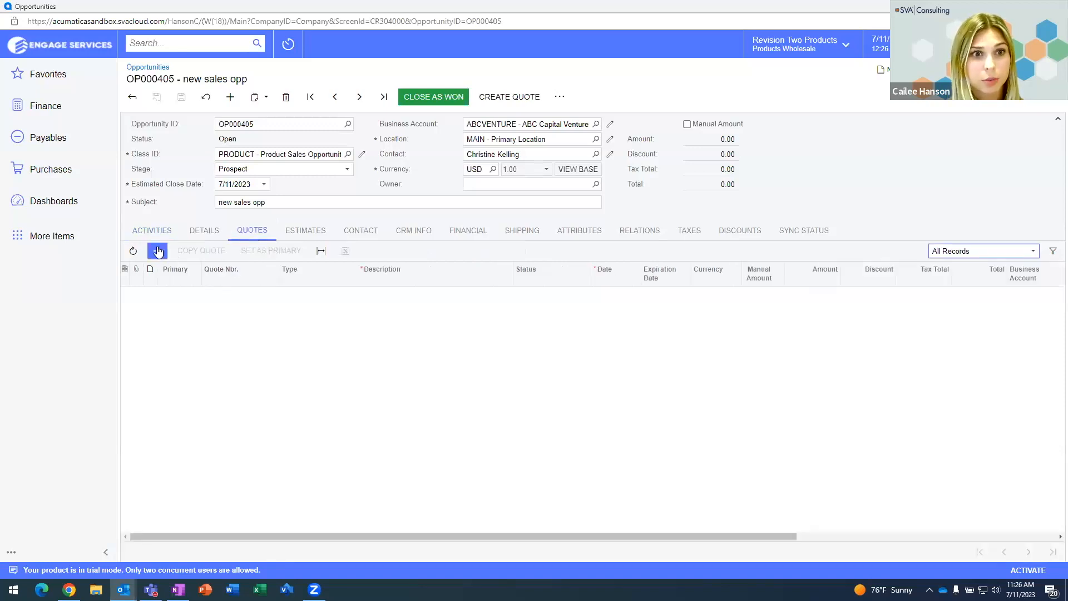
pyautogui.click(156, 251)
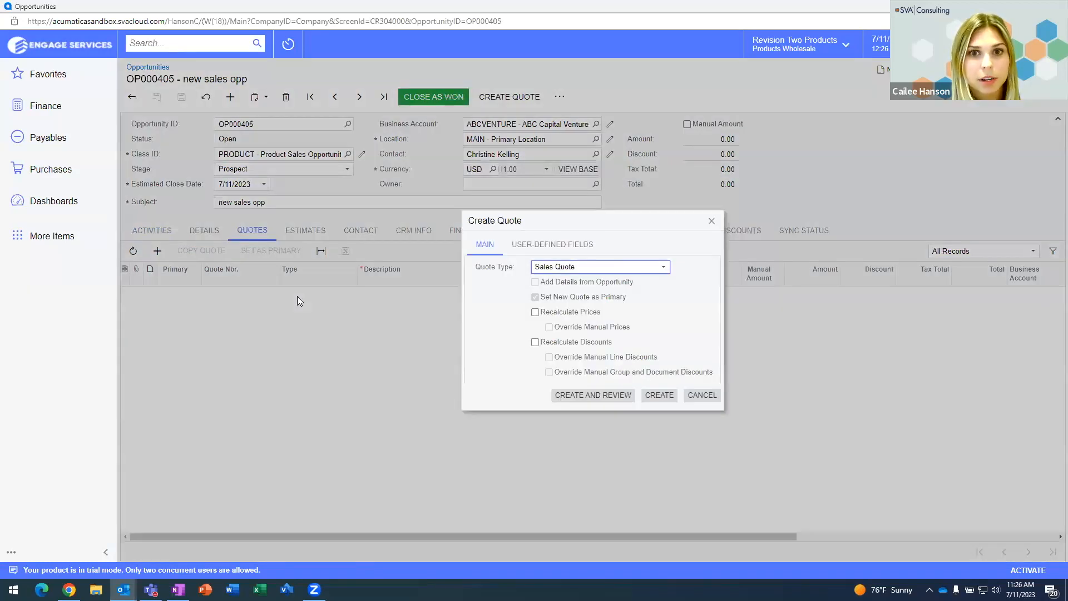
pyautogui.click(713, 221)
# Step: Add a Crew Shampoo (AASHAMPOO) line with quantity 1 and save the opportunity
pyautogui.click(204, 231)
pyautogui.click(158, 251)
pyautogui.click(258, 295)
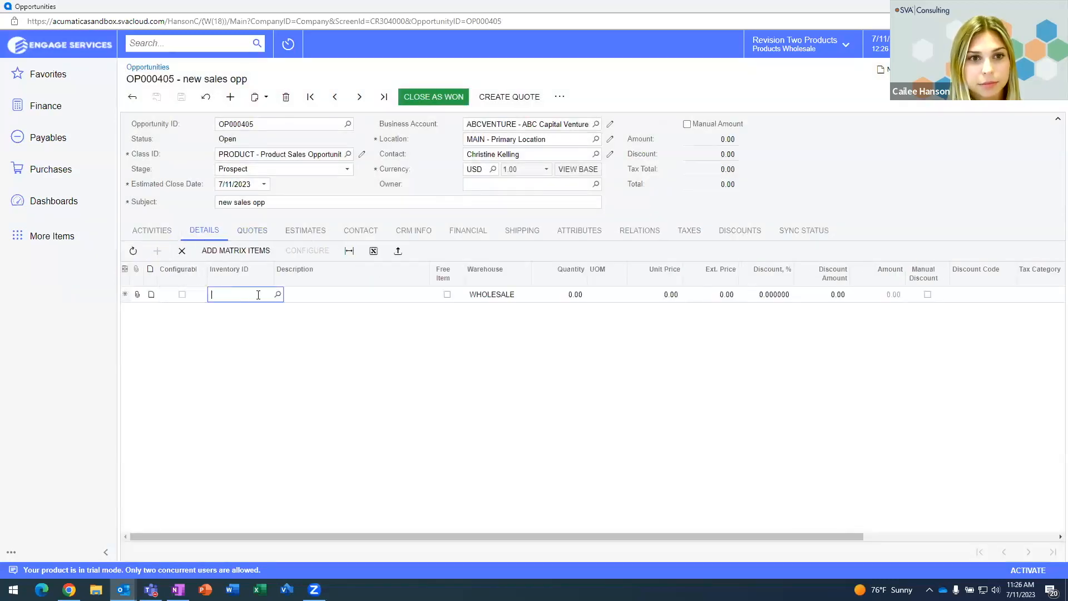
pyautogui.click(278, 295)
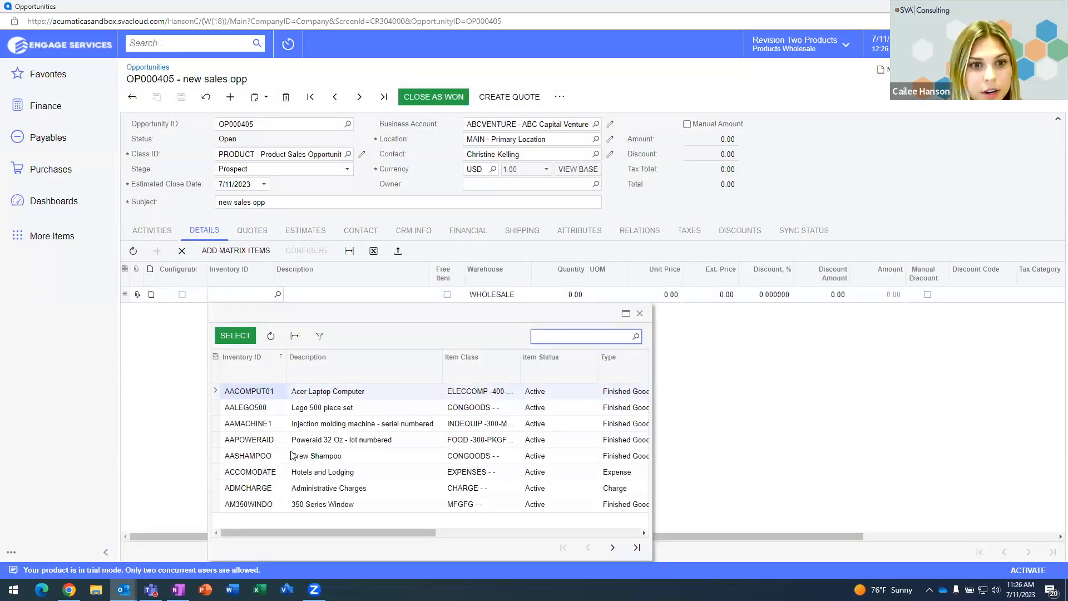
pyautogui.doubleClick(264, 460)
pyautogui.press('Tab')
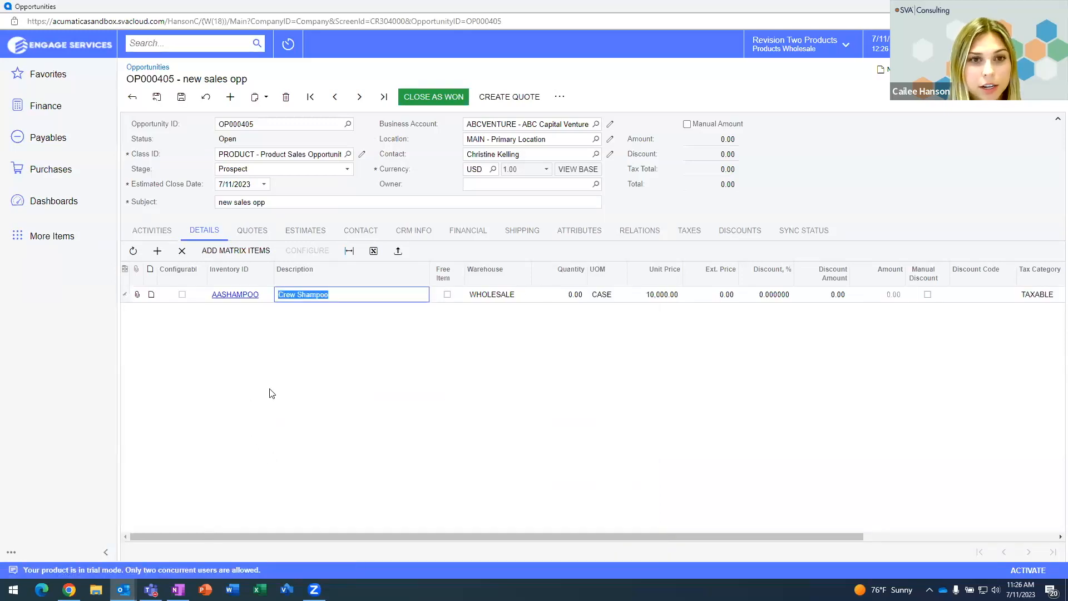
pyautogui.click(573, 294)
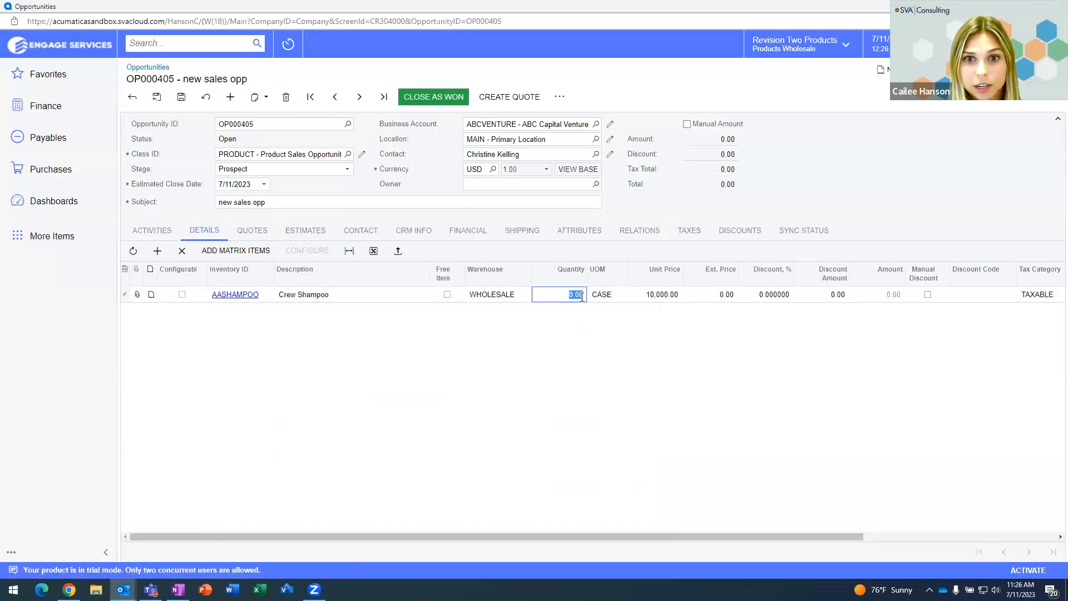
pyautogui.write('1')
pyautogui.click(846, 298)
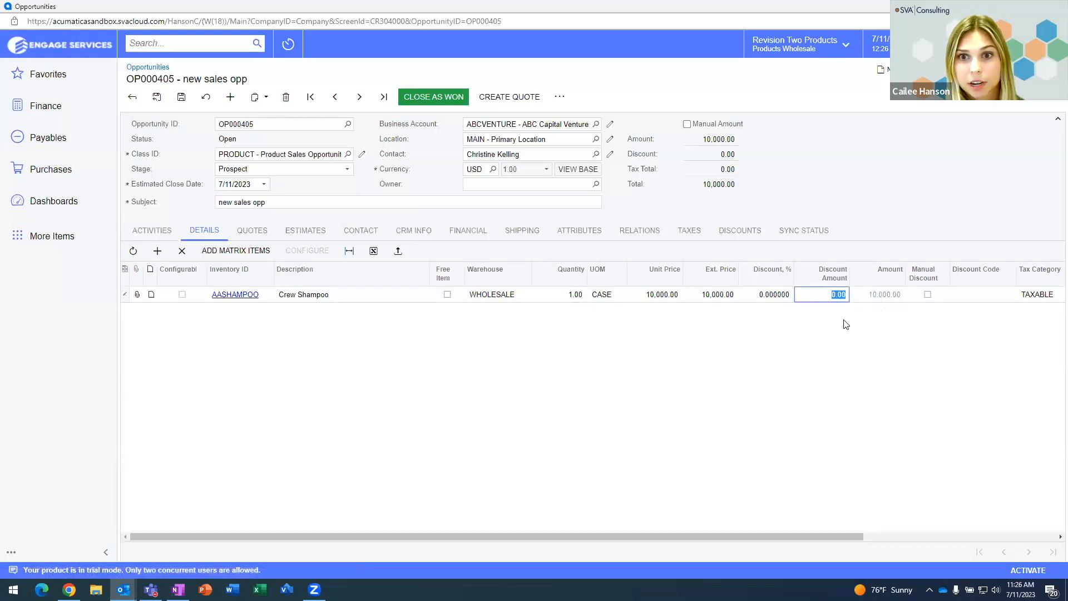
pyautogui.hotkey('ctrl', 's')
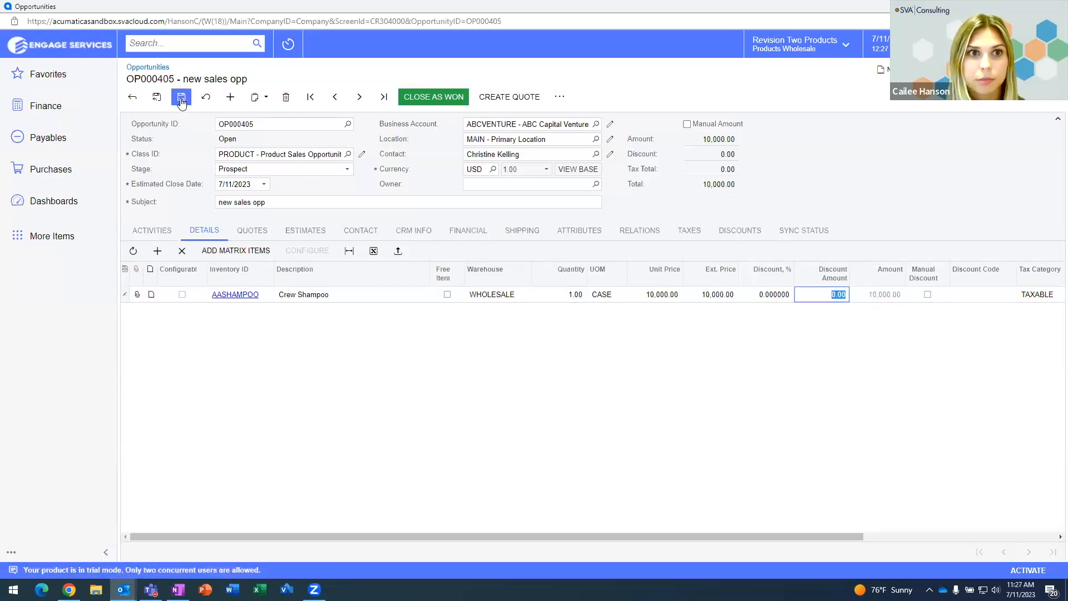
# Step: Create Sales Quote Q000021 from opportunity OP000405 and open it for review
pyautogui.click(505, 98)
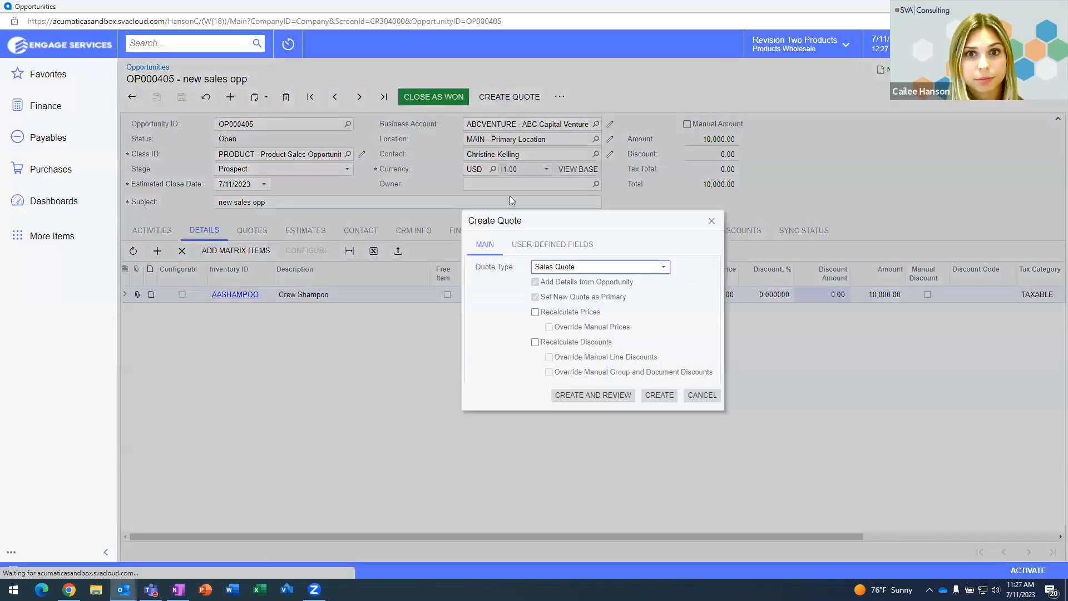
pyautogui.click(594, 395)
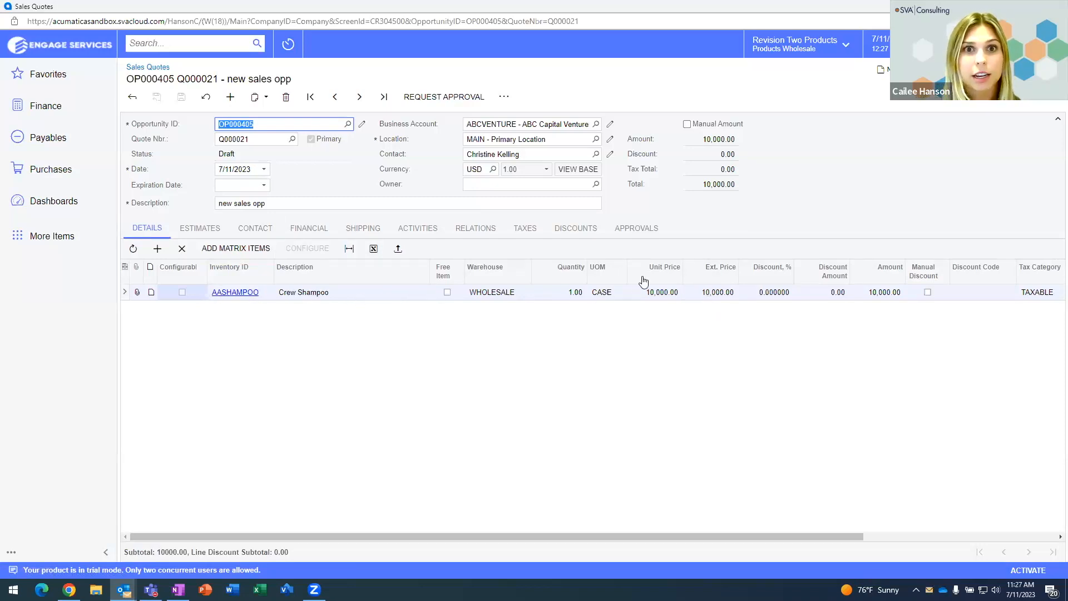
# Step: Convert the quote into sales order SO006543 and save the order
pyautogui.click(505, 98)
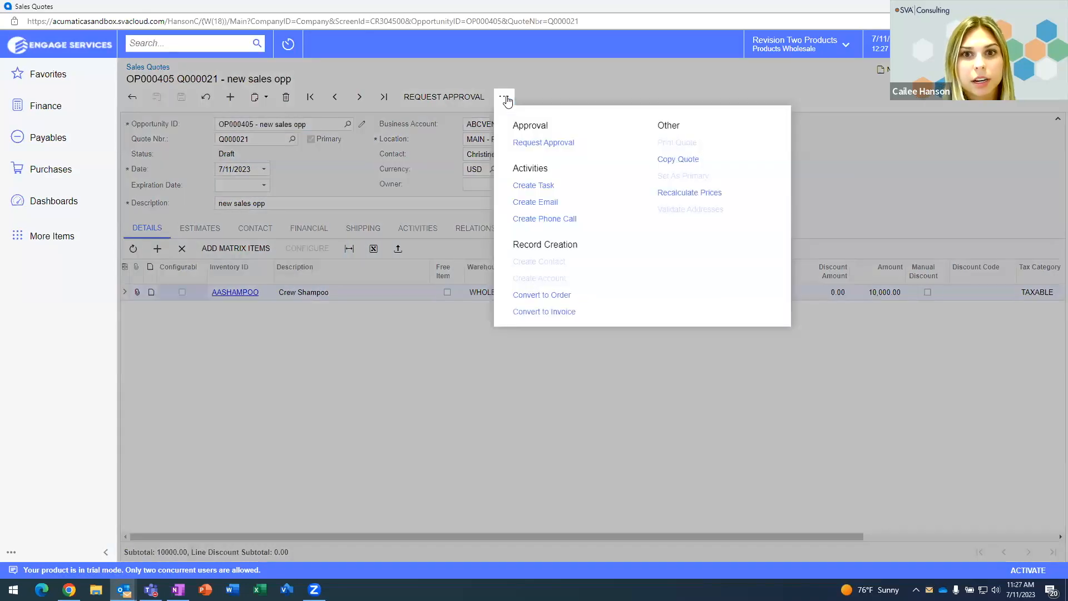
pyautogui.click(555, 294)
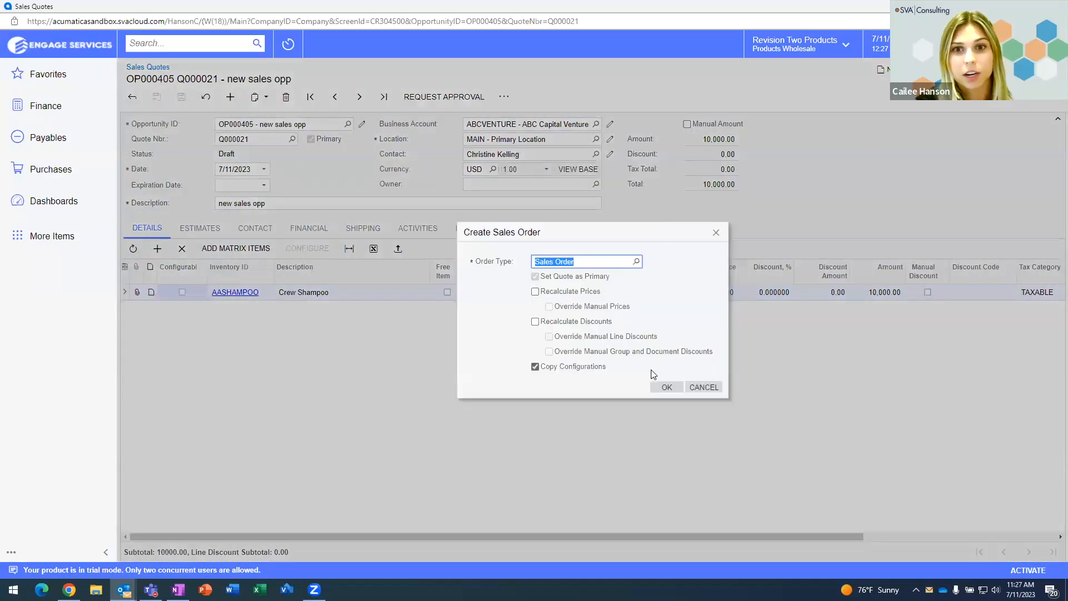
pyautogui.click(663, 387)
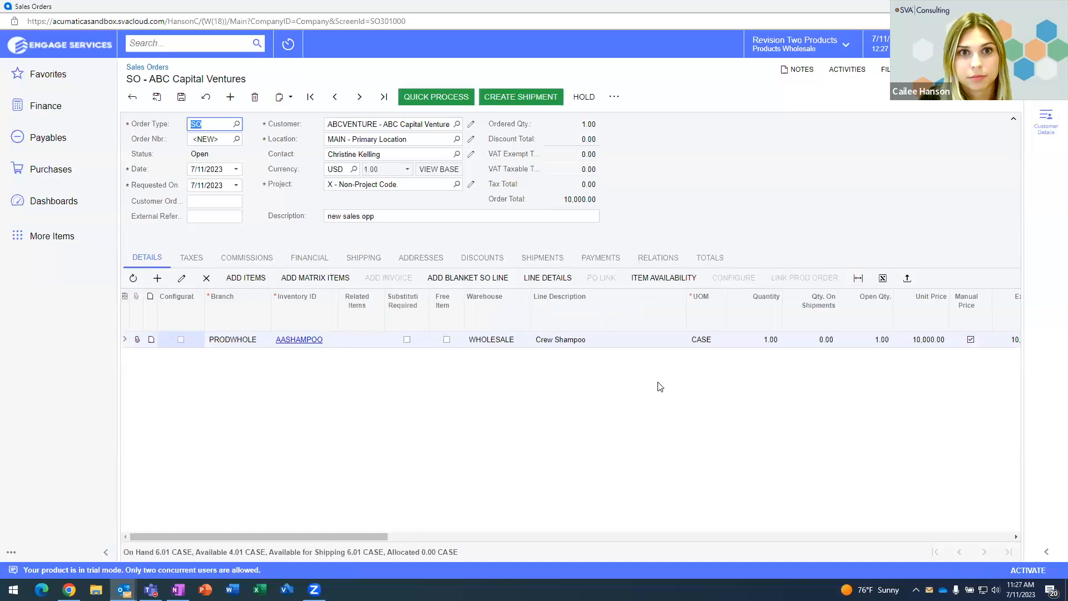
pyautogui.click(181, 96)
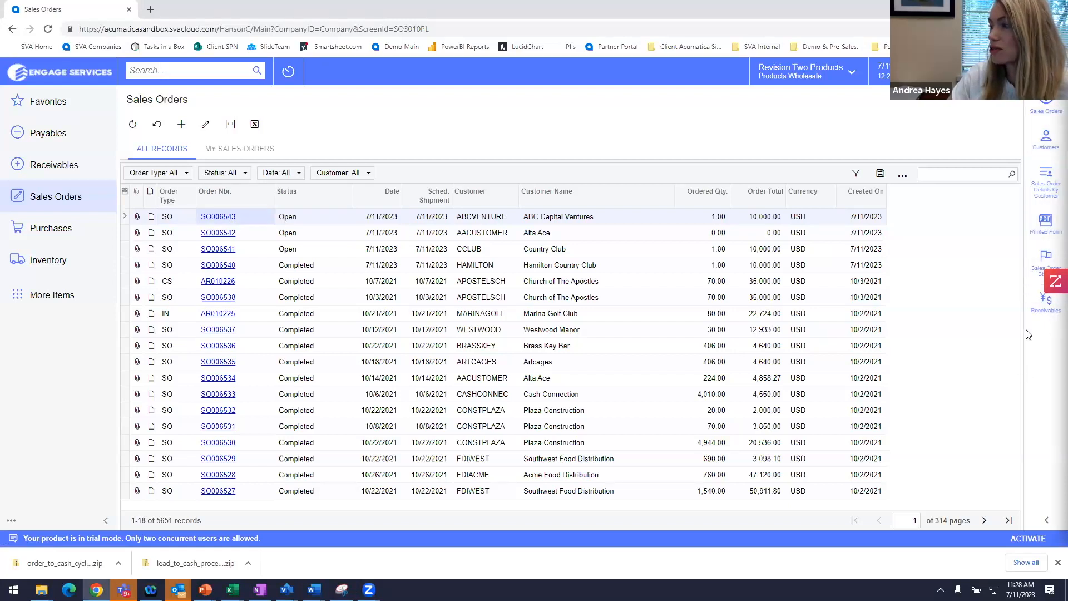
# Step: Preview SO006543 and ABC Capital Ventures' customer record, then open sales order SO006543
pyautogui.click(1052, 107)
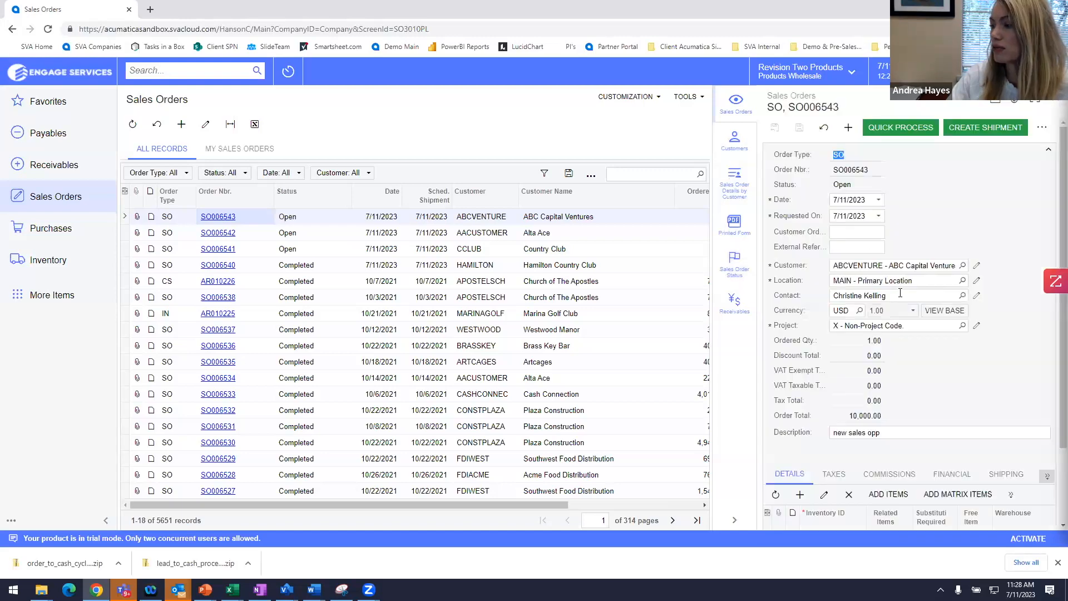
pyautogui.scroll(-3, 900, 293)
pyautogui.scroll(3, 884, 284)
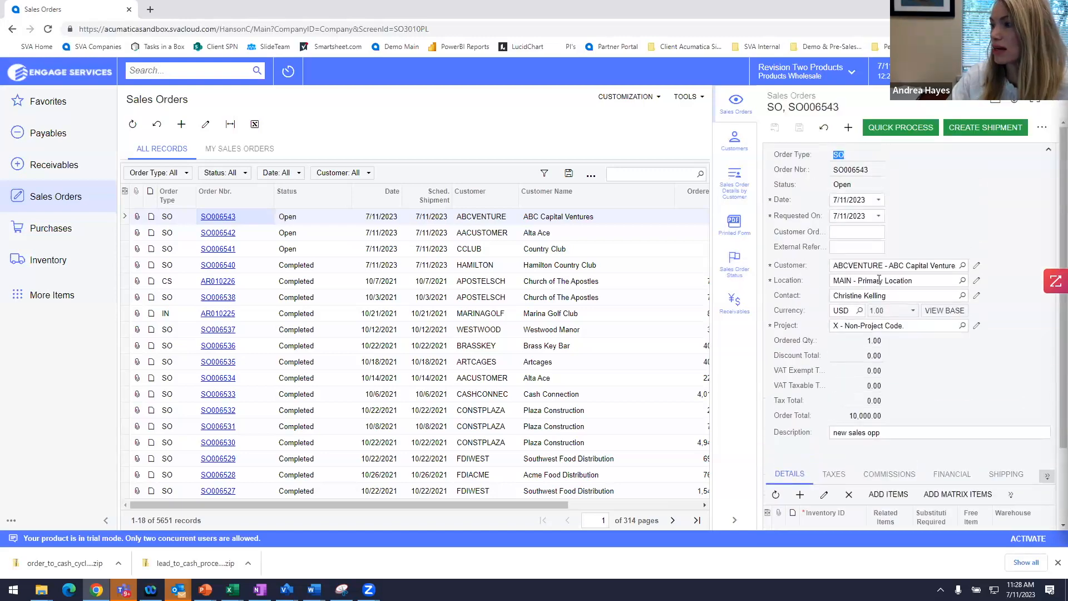
pyautogui.click(736, 141)
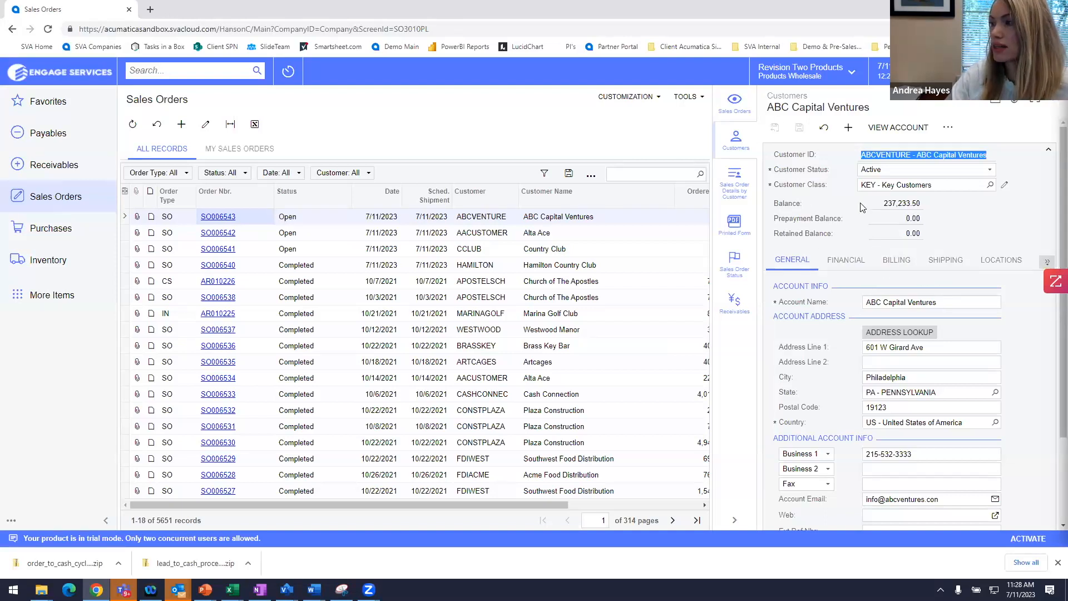
pyautogui.click(214, 218)
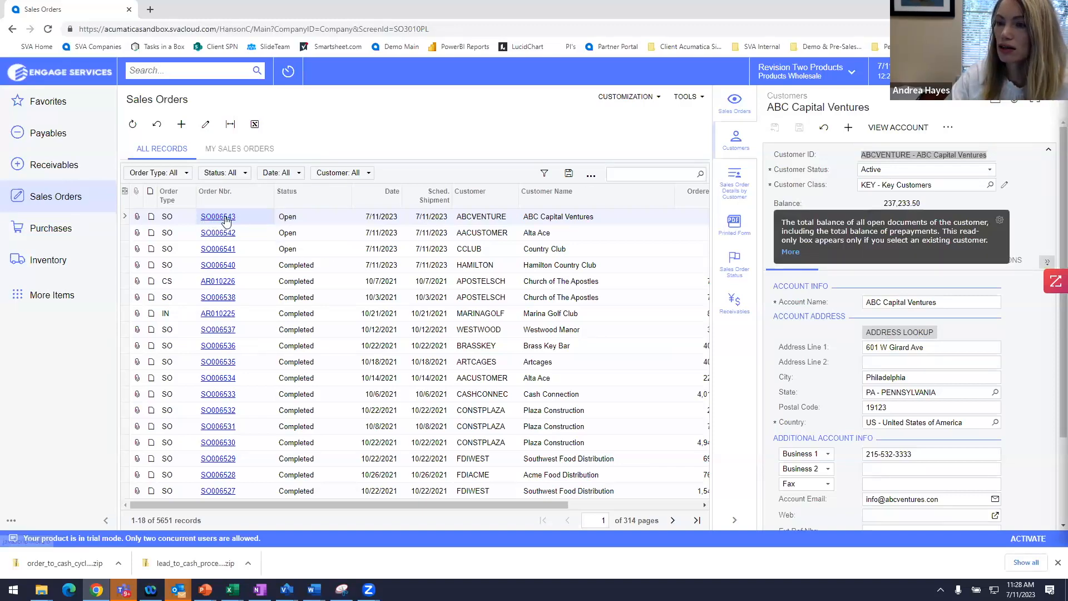
pyautogui.click(223, 218)
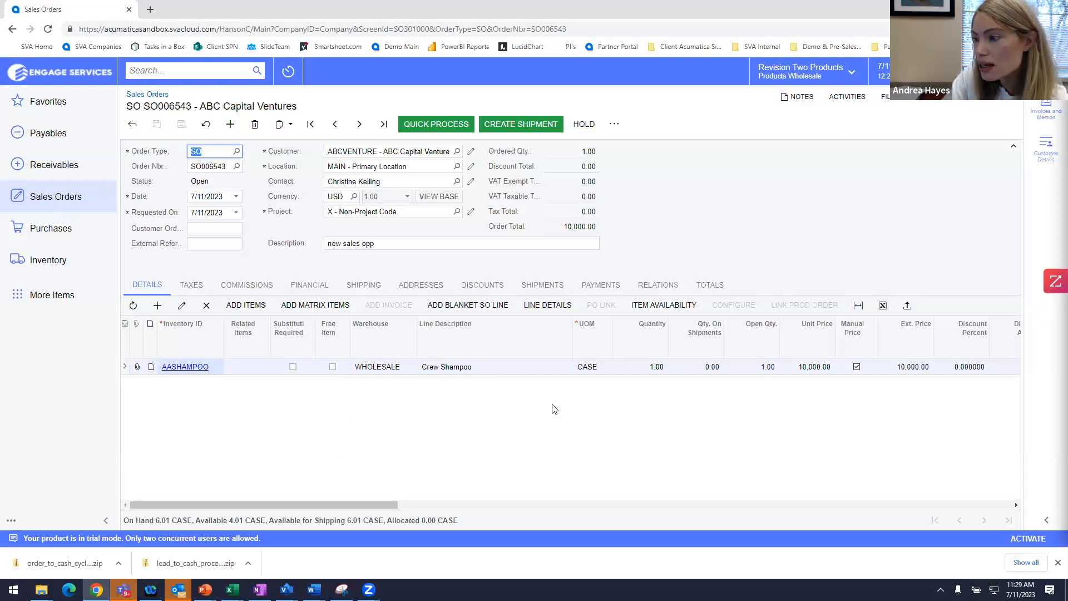
pyautogui.click(662, 284)
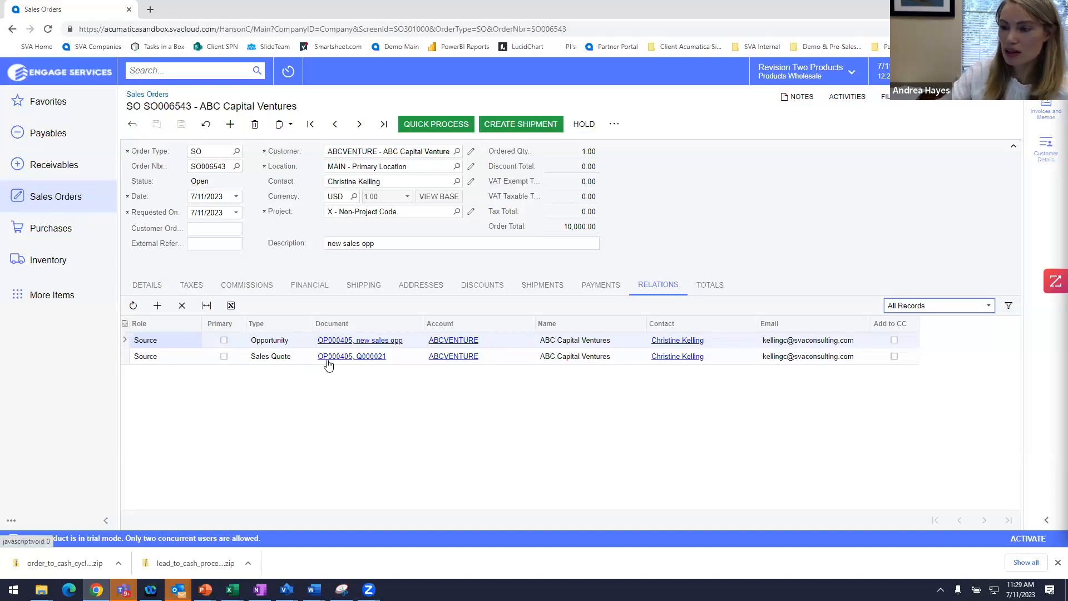
pyautogui.click(146, 285)
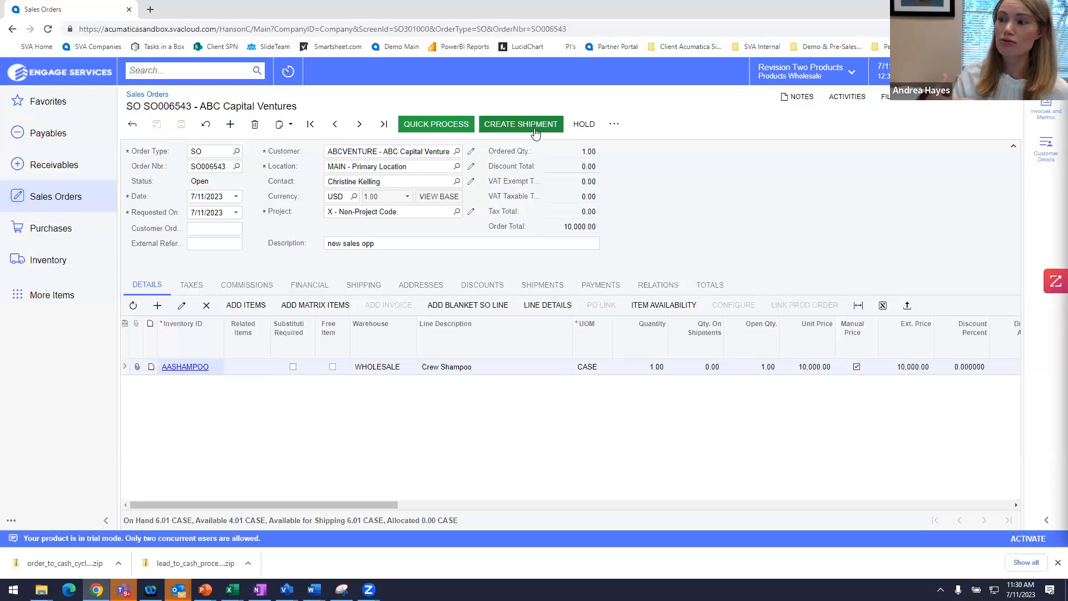
# Step: Create shipment 004146 from SO006543 with default date and warehouse, reviewing its orders and packages
pyautogui.click(535, 131)
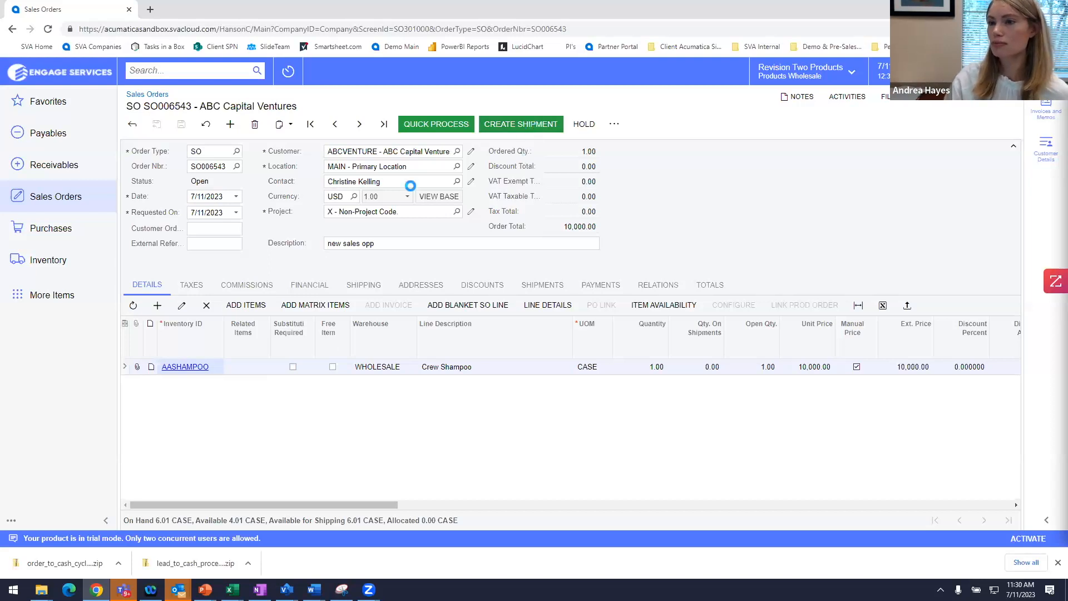
pyautogui.press('Return')
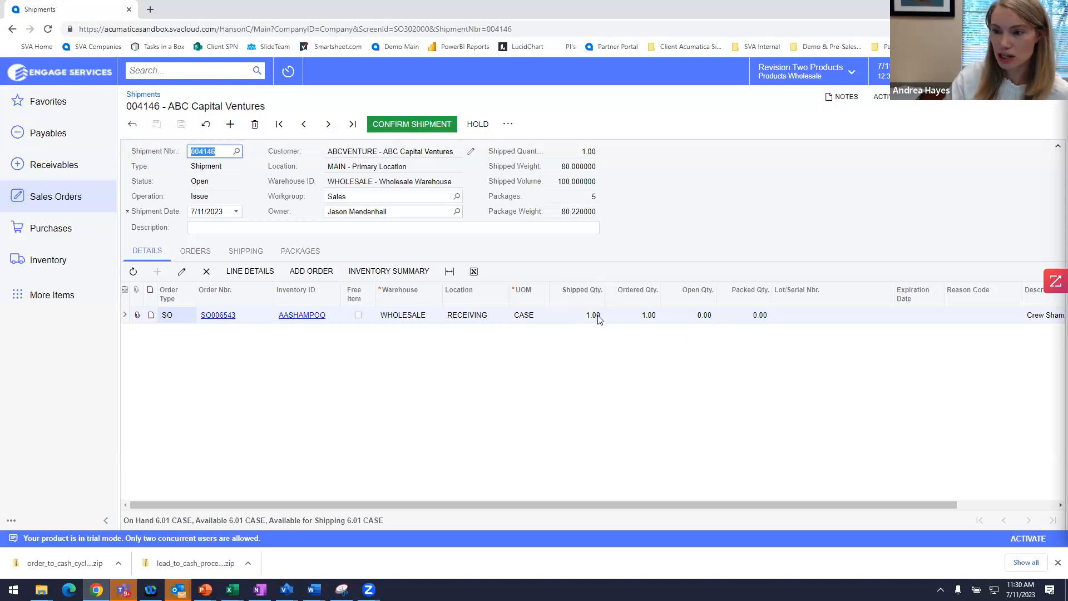
pyautogui.click(195, 251)
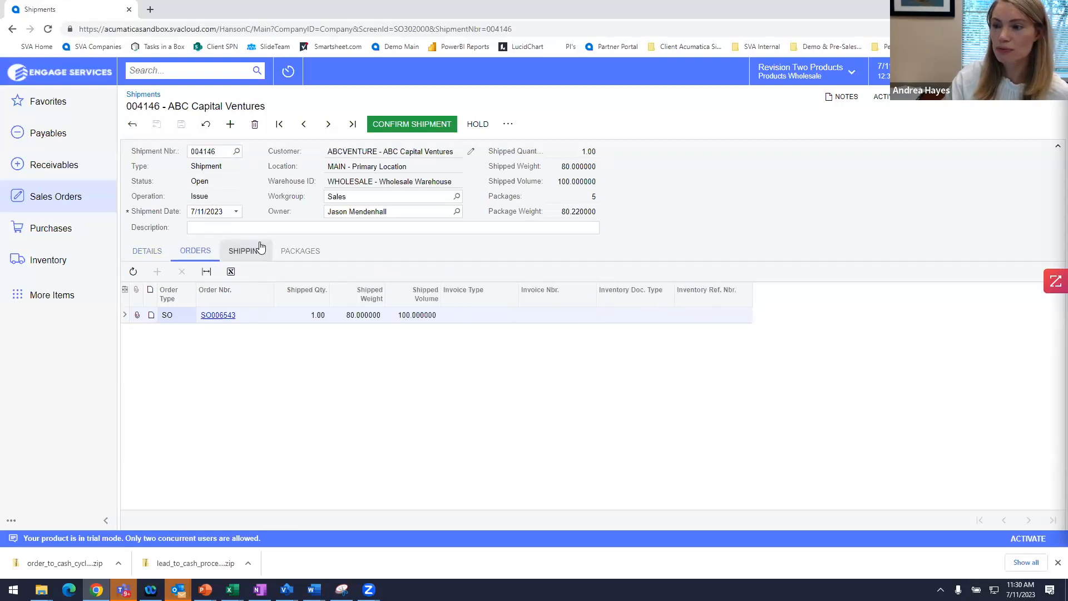
pyautogui.click(300, 251)
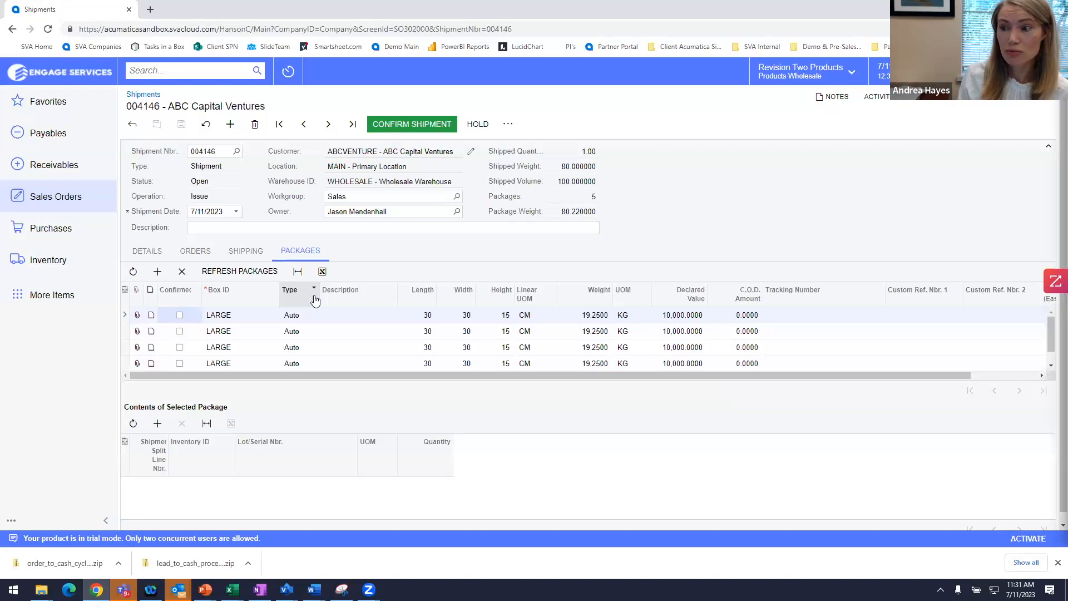
# Step: Review shipment 004146's ship-to contact, address and shipping settings, then return to its AASHAMPOO line
pyautogui.click(263, 255)
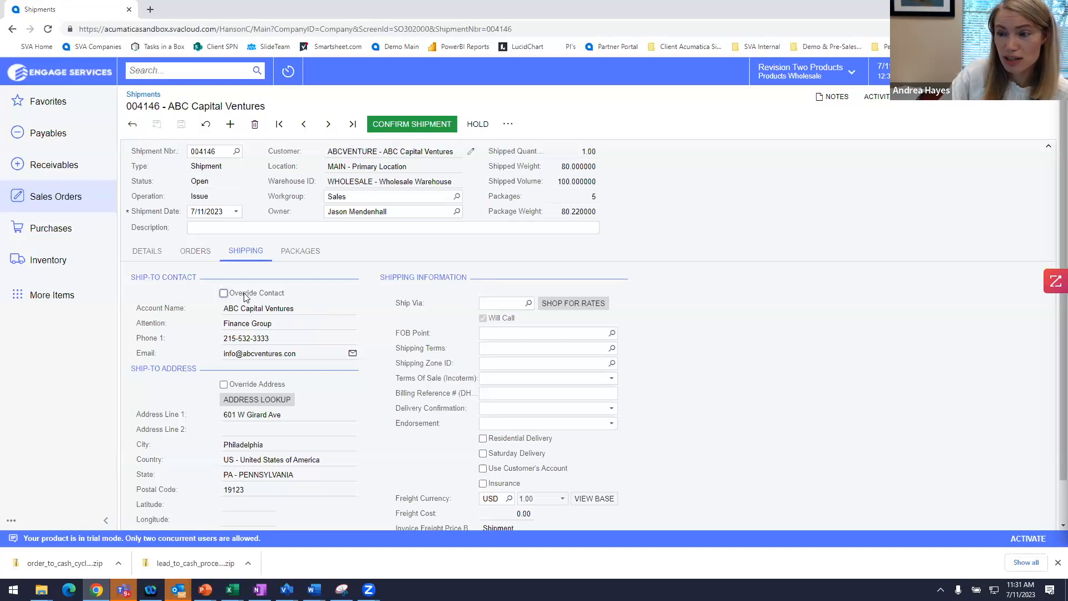
pyautogui.moveTo(243, 296)
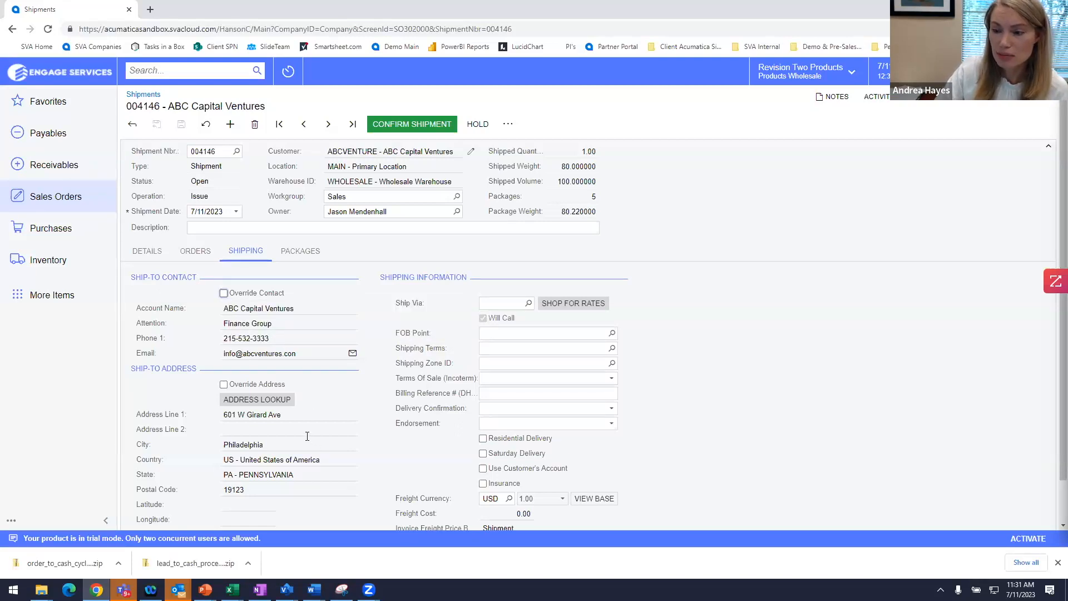
pyautogui.scroll(-1, 271, 420)
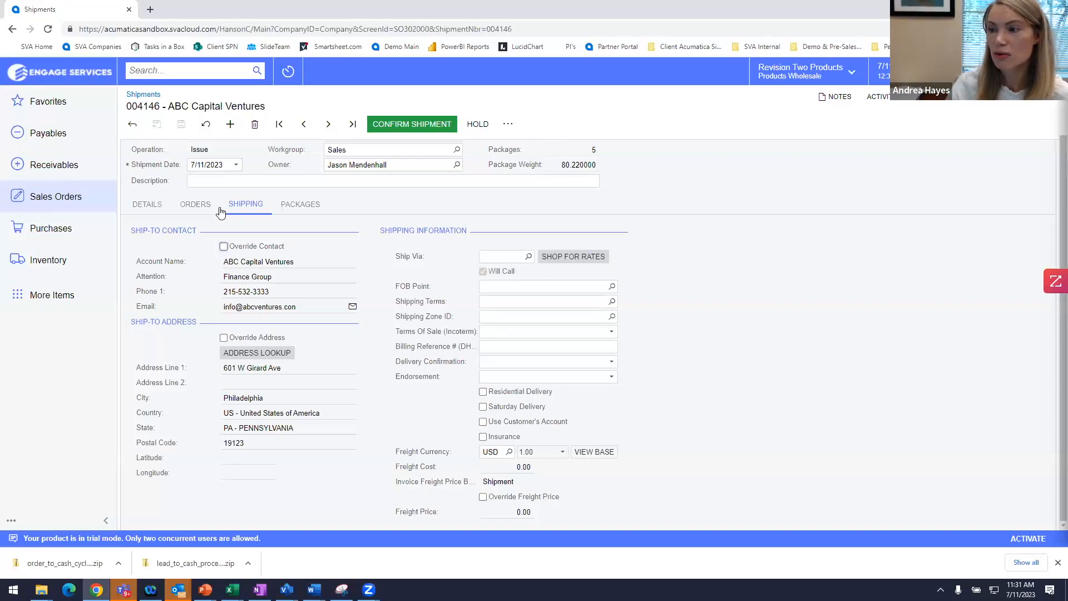
pyautogui.scroll(1, 306, 223)
pyautogui.click(147, 251)
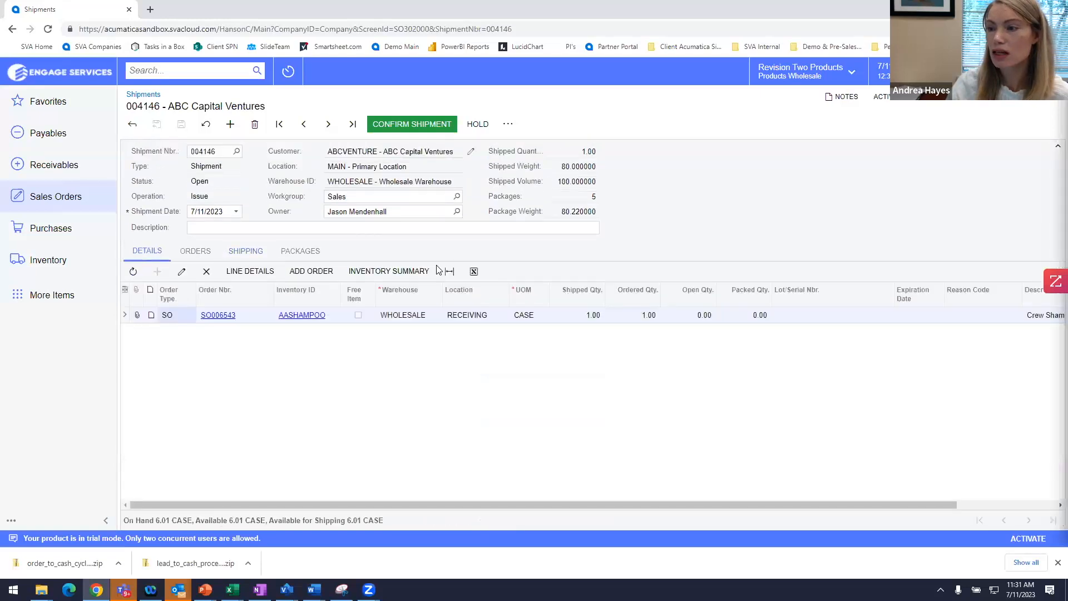
# Step: Confirm shipment 004146 and update inventory, then check issue 004895 on the Orders tab
pyautogui.click(411, 124)
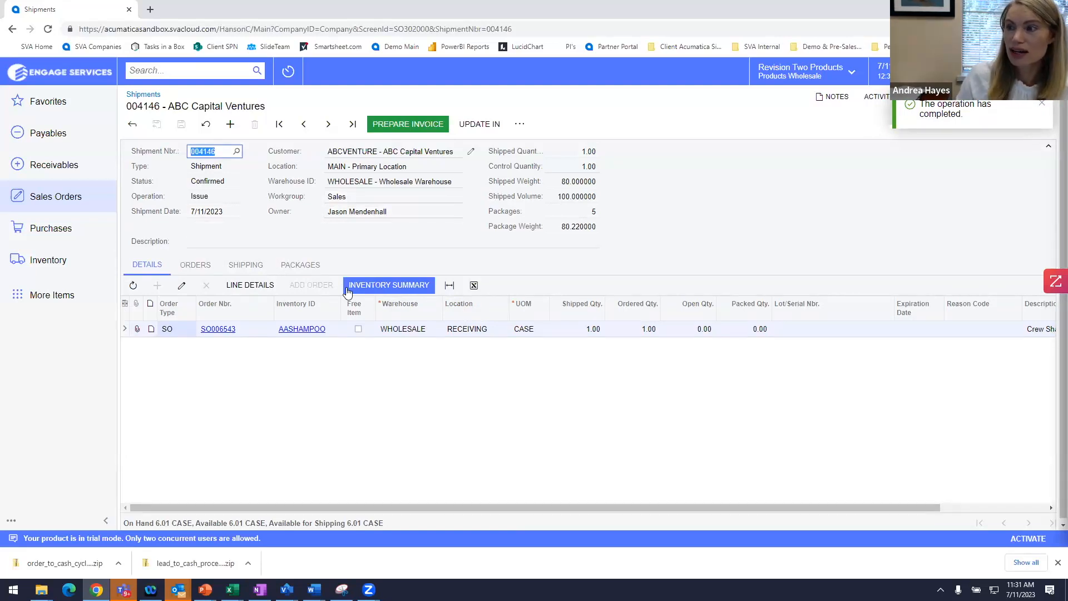
pyautogui.click(489, 128)
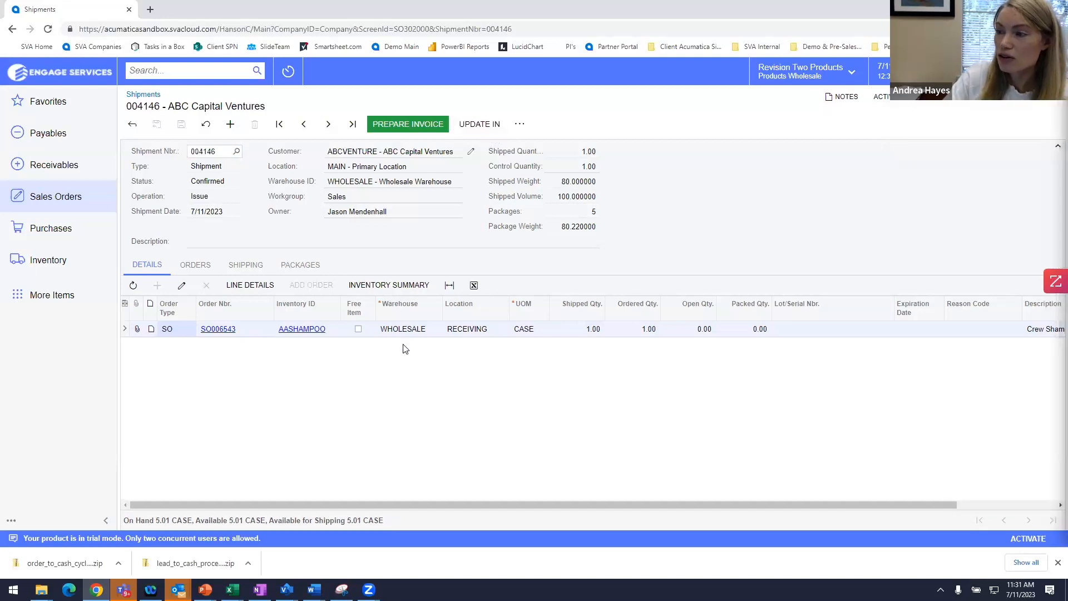
pyautogui.click(206, 269)
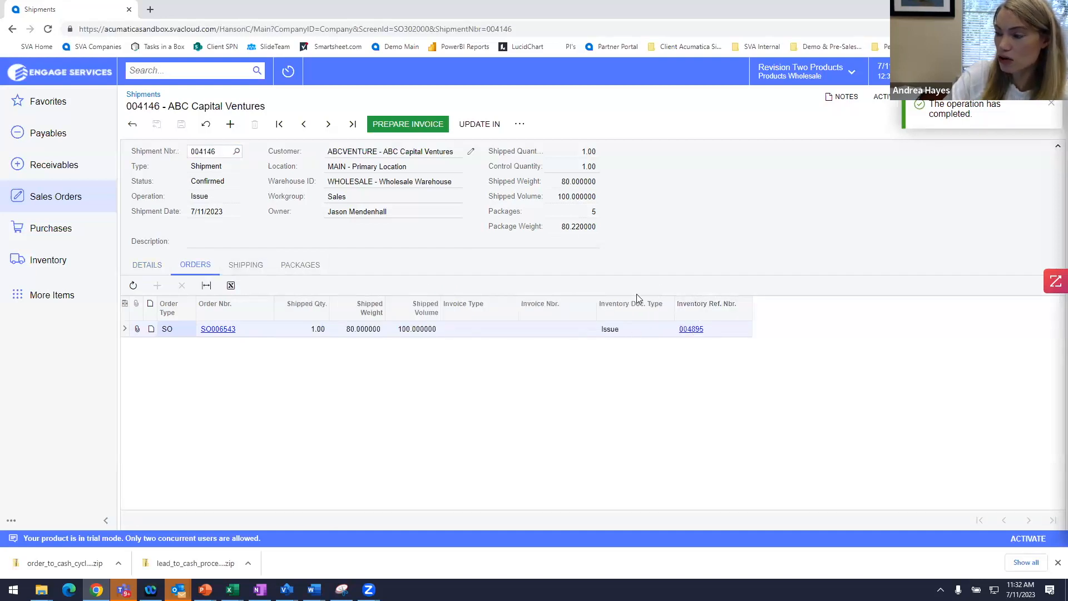
pyautogui.click(692, 330)
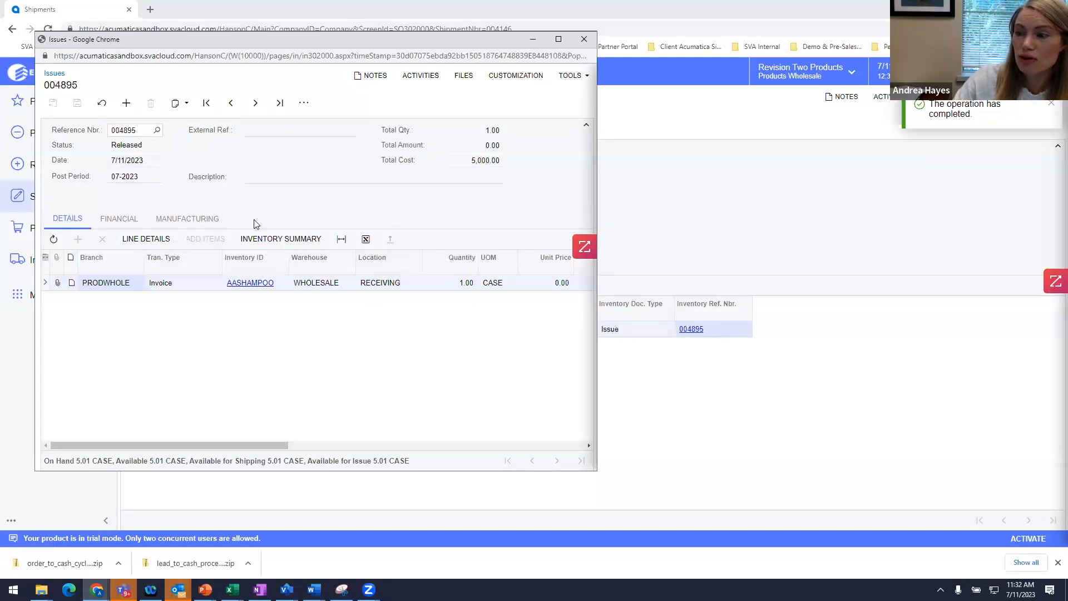
pyautogui.click(115, 220)
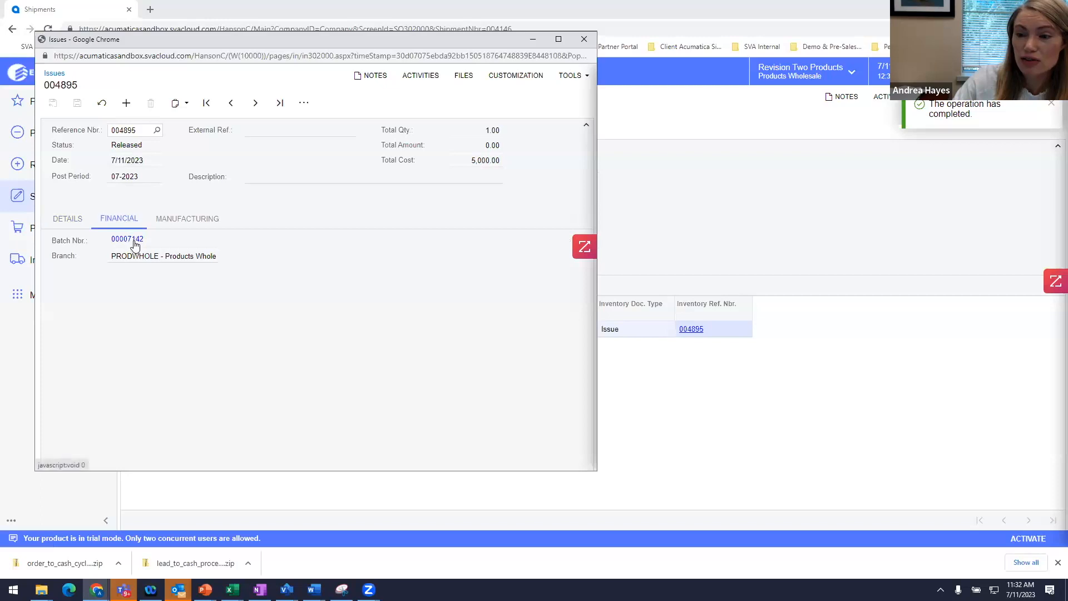
pyautogui.click(133, 240)
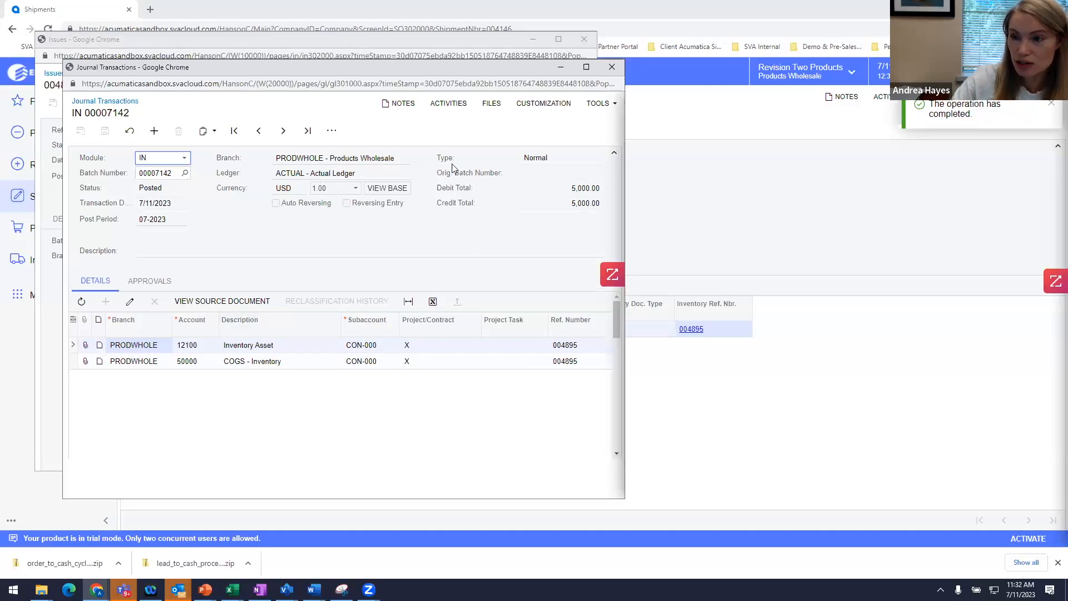
pyautogui.click(612, 67)
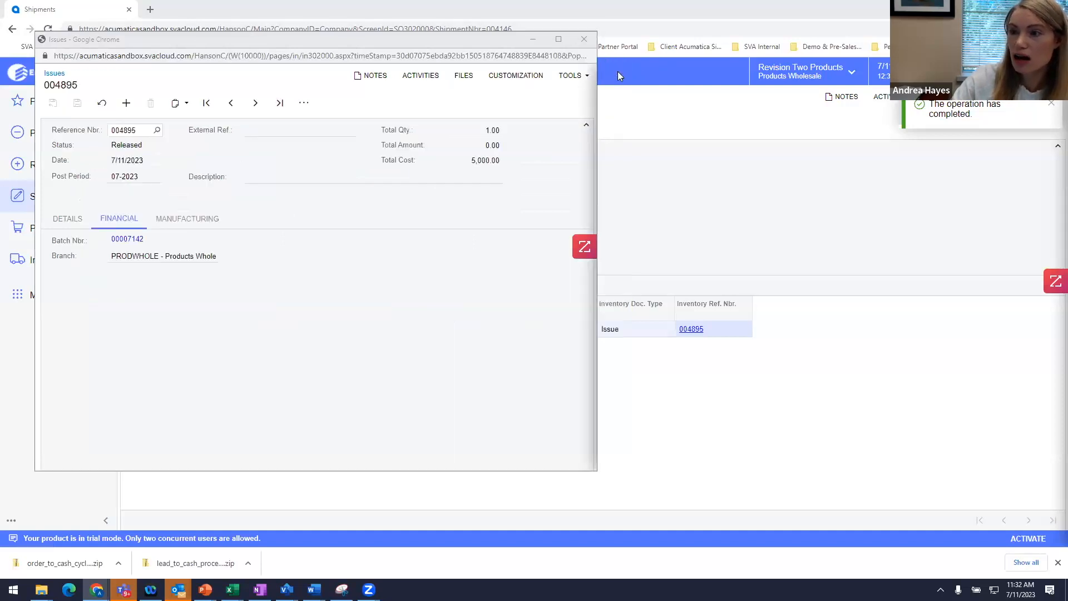
pyautogui.moveTo(197, 40); pyautogui.dragTo(234, 194)
pyautogui.click(618, 195)
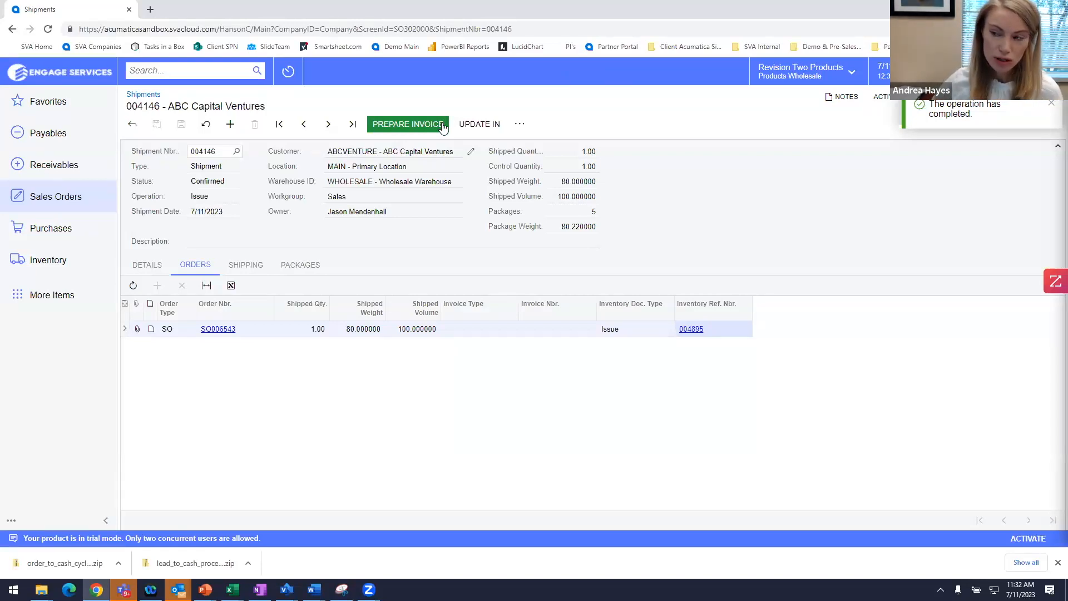
# Step: Prepare invoice AR010305 from shipment 004146, balanced at 10,000.00
pyautogui.click(443, 125)
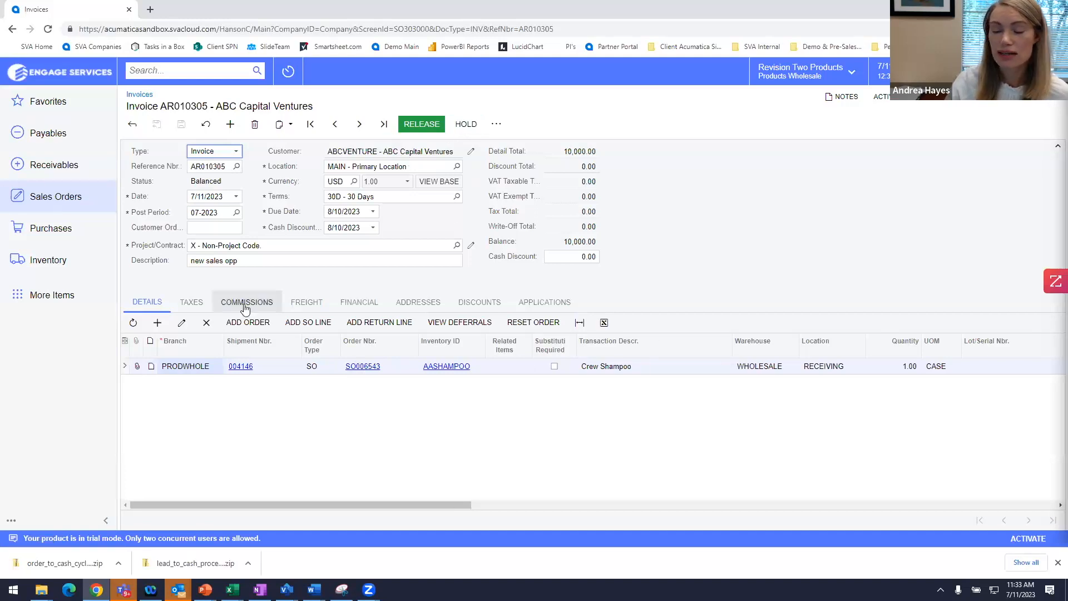
# Step: Release invoice AR010305 to Open, then switch to the Quote-to-Cash overview slide show
pyautogui.click(412, 127)
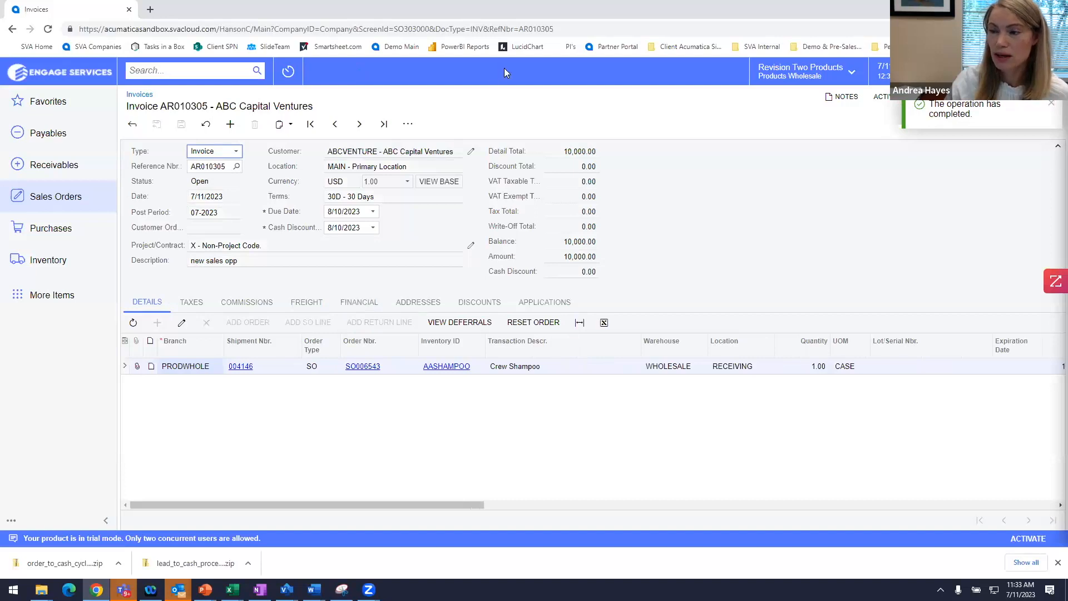
pyautogui.click(410, 124)
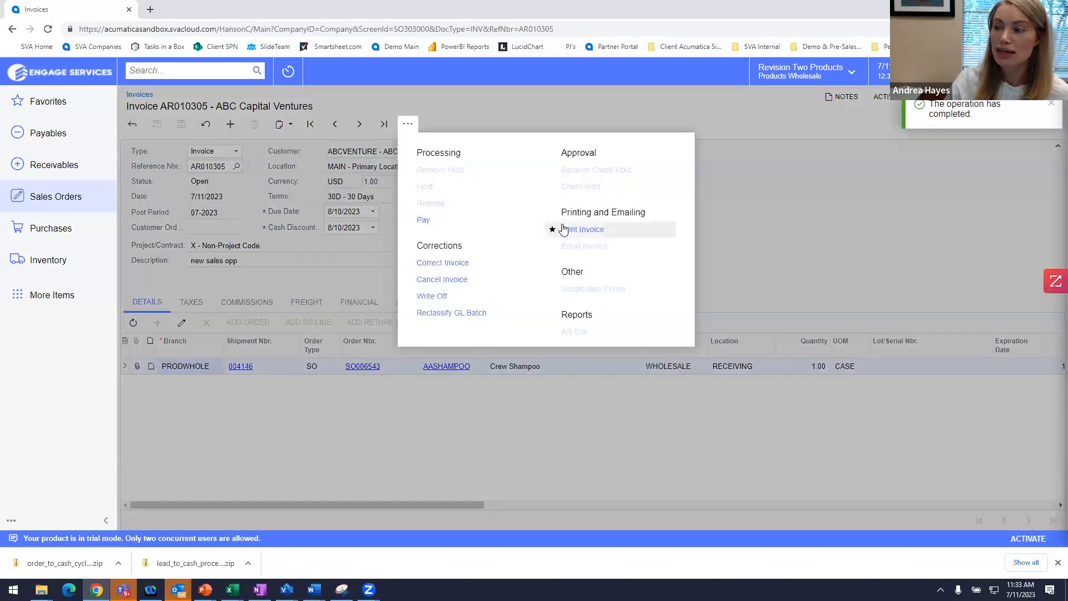
pyautogui.click(291, 494)
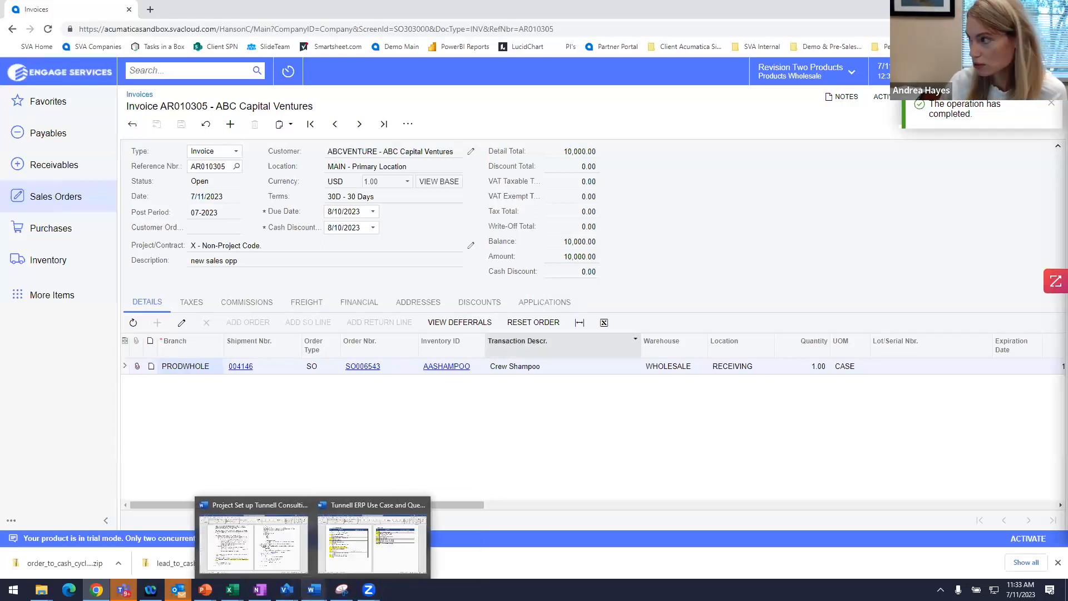
pyautogui.hotkey('alt', 'Tab')
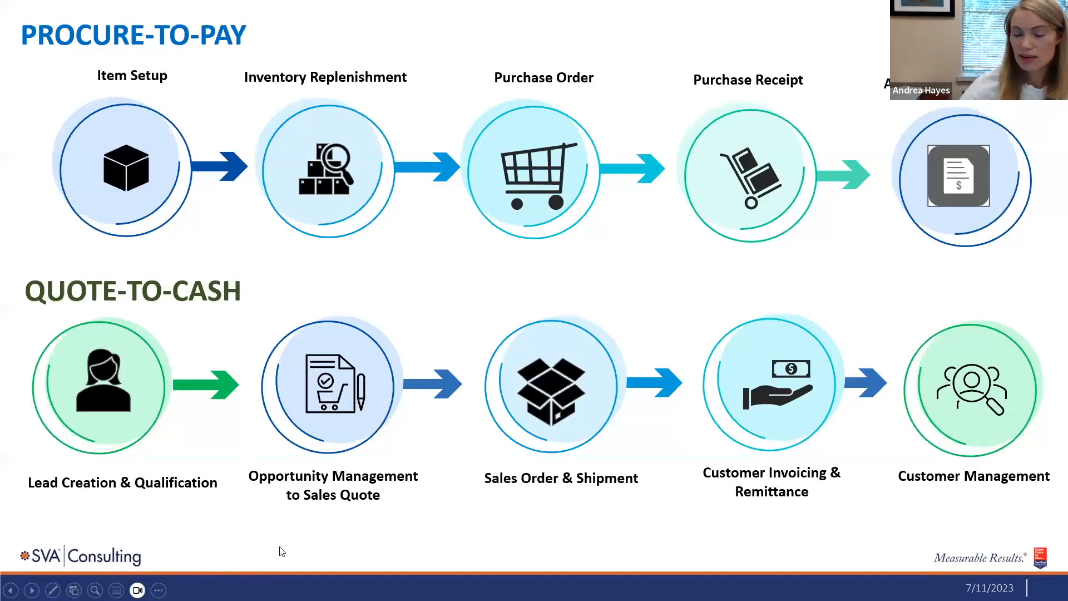